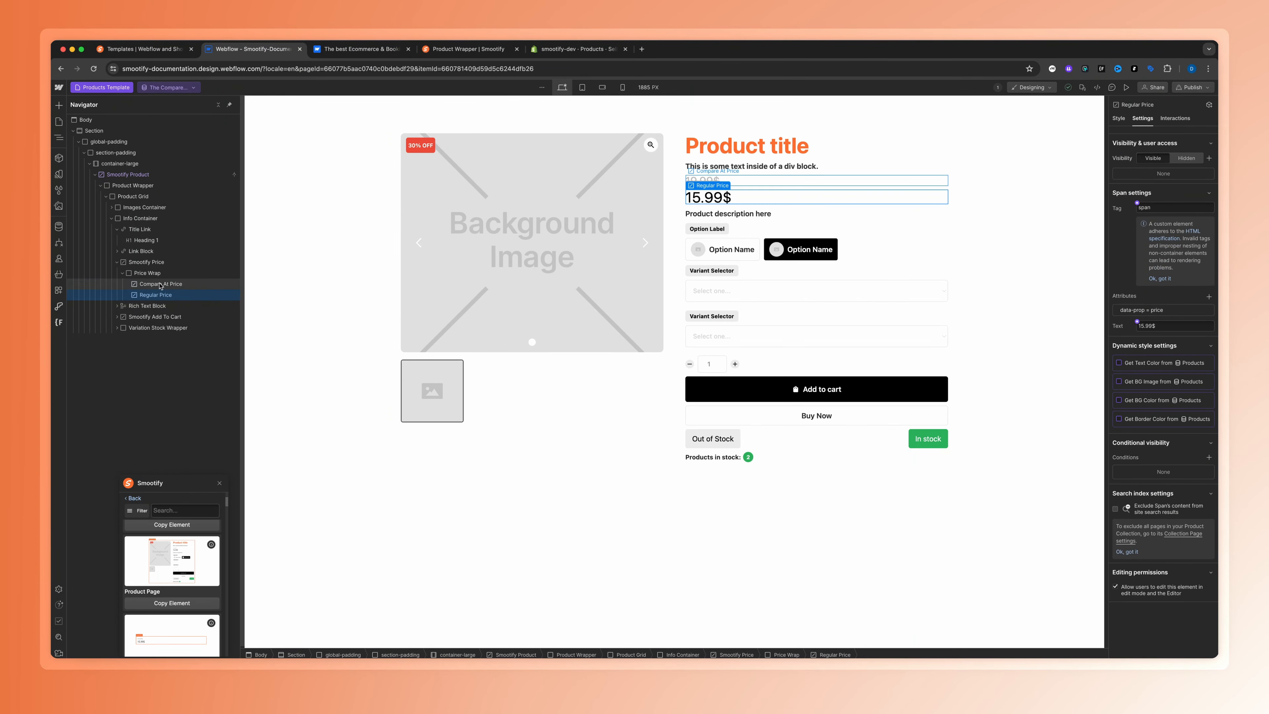
# Step: Examine the settings and attributes of the Compare At Price element
pyautogui.click(709, 180)
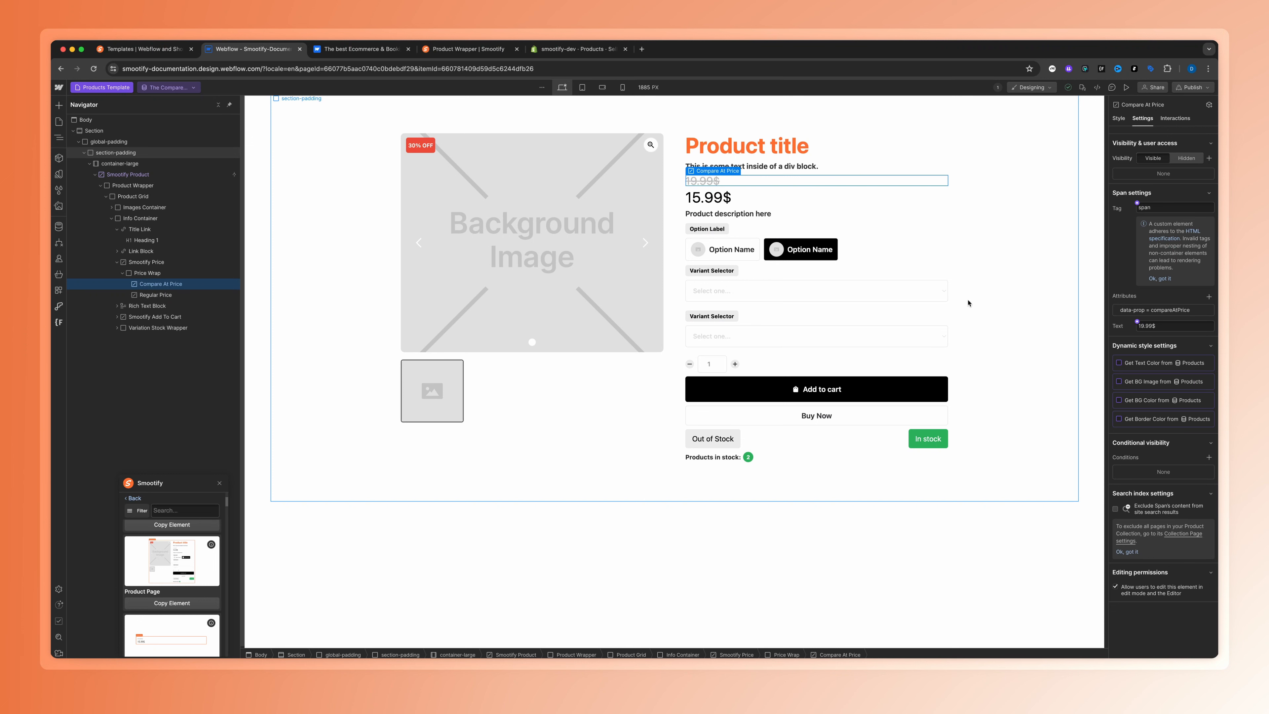
pyautogui.click(968, 303)
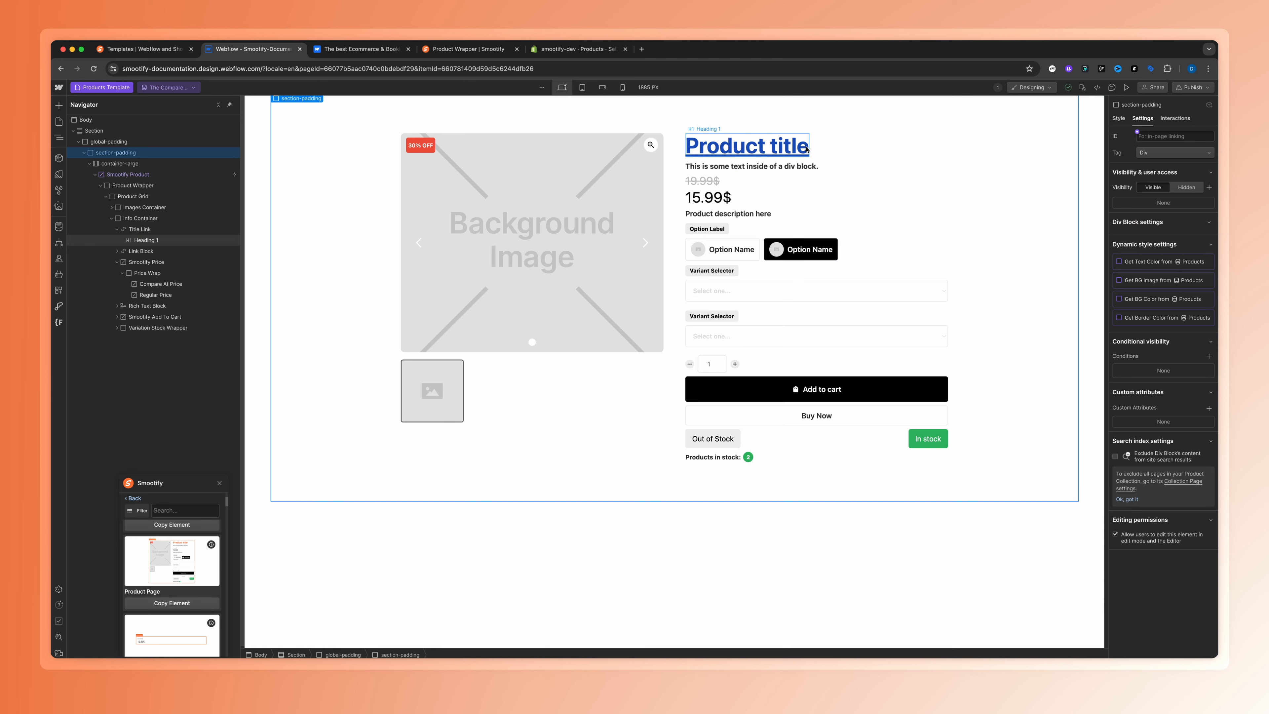
# Step: Connect the product title heading's text to the Name field of the Products collection
pyautogui.click(798, 148)
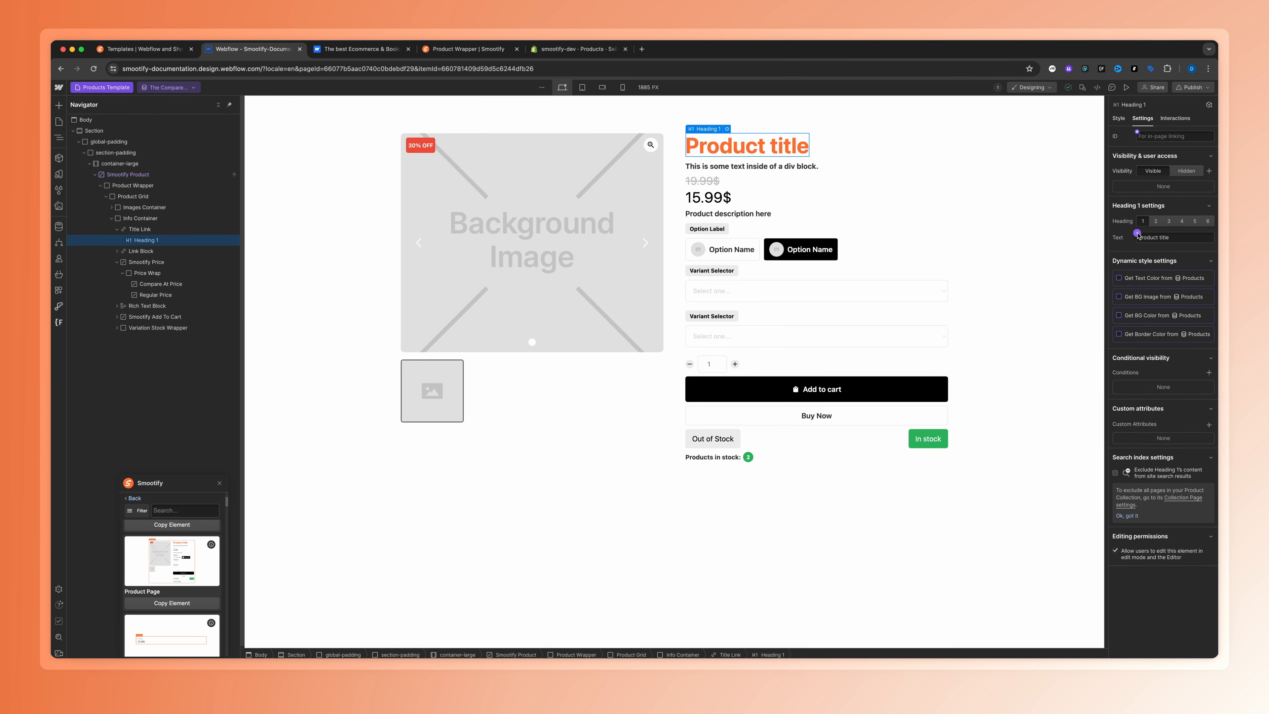
pyautogui.click(1136, 234)
pyautogui.click(1137, 269)
# Step: Bind the main slider slide's background image to the Image field of the Products collection
pyautogui.click(527, 176)
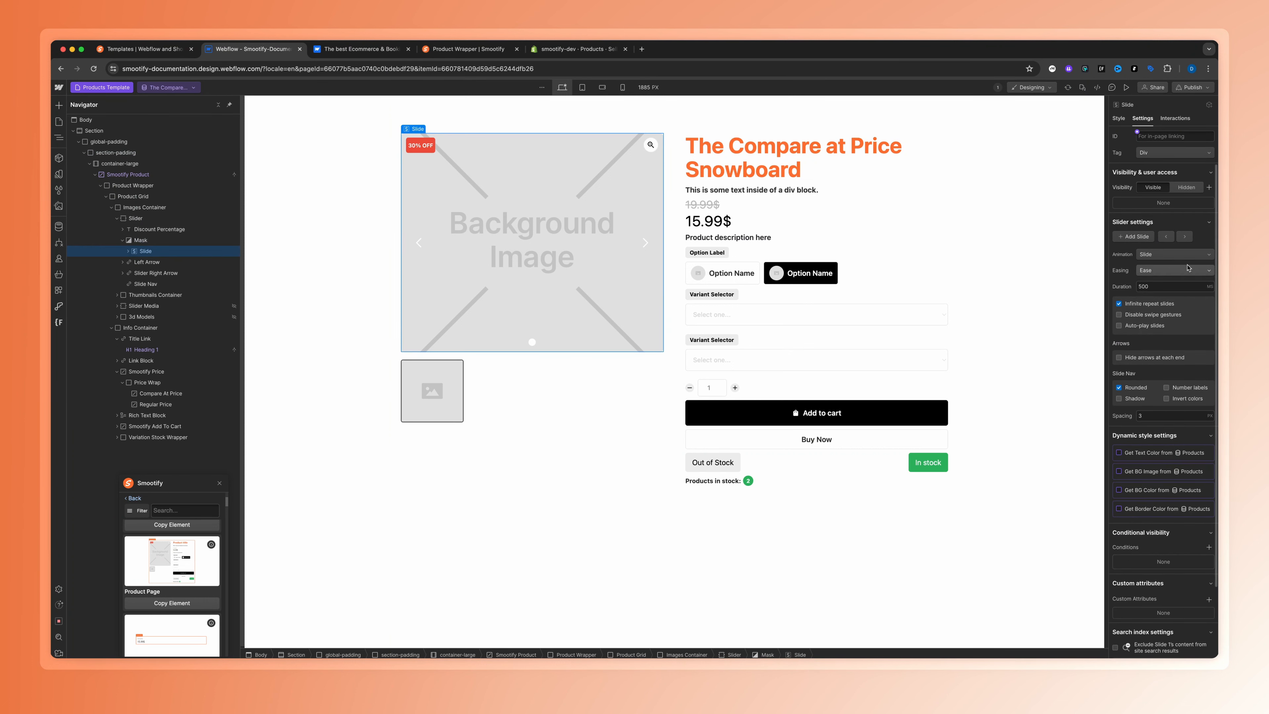
pyautogui.click(1118, 471)
pyautogui.click(1149, 482)
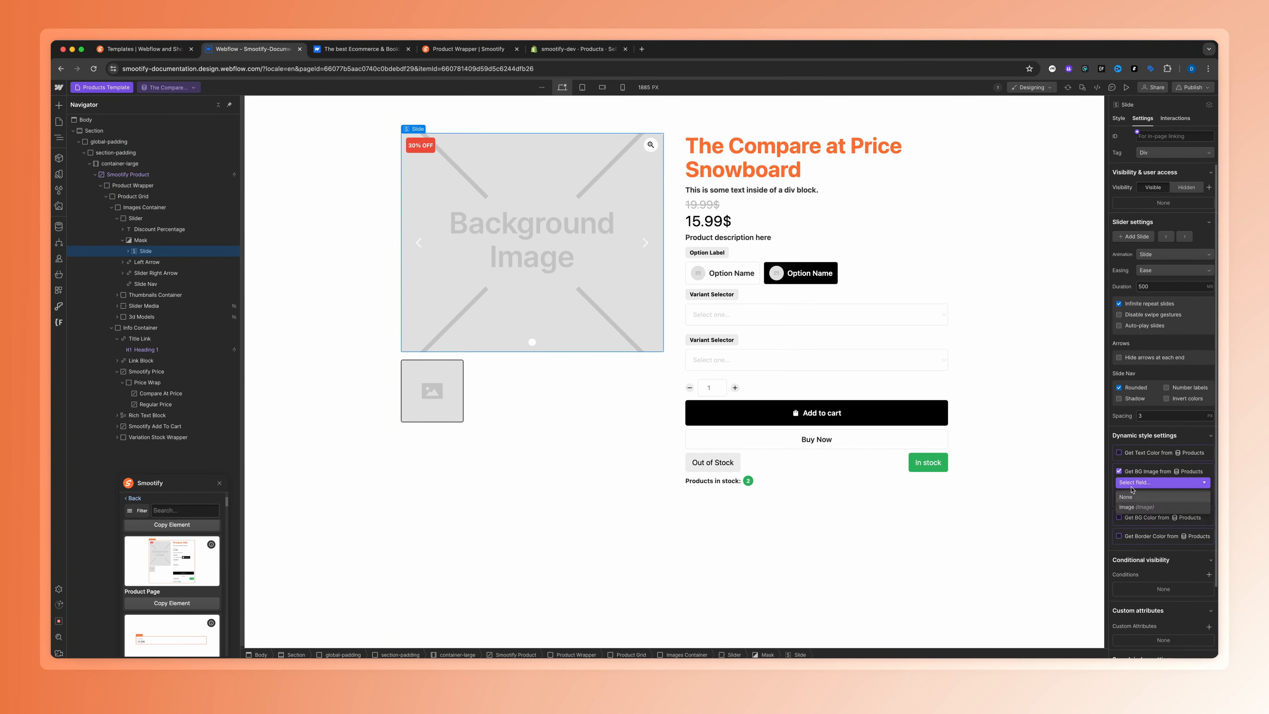
pyautogui.click(1137, 506)
# Step: Connect the thumbnail Lightbox Image's source to the Image field of the Products collection
pyautogui.click(432, 390)
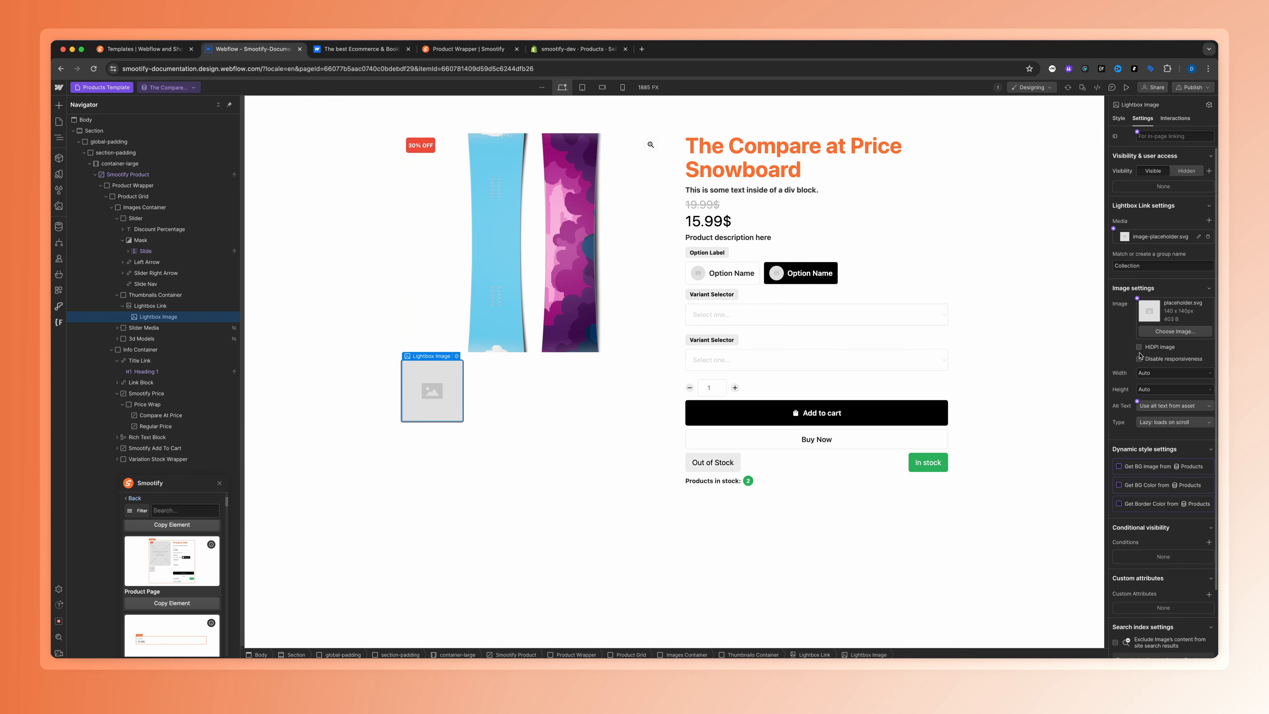
pyautogui.click(1137, 298)
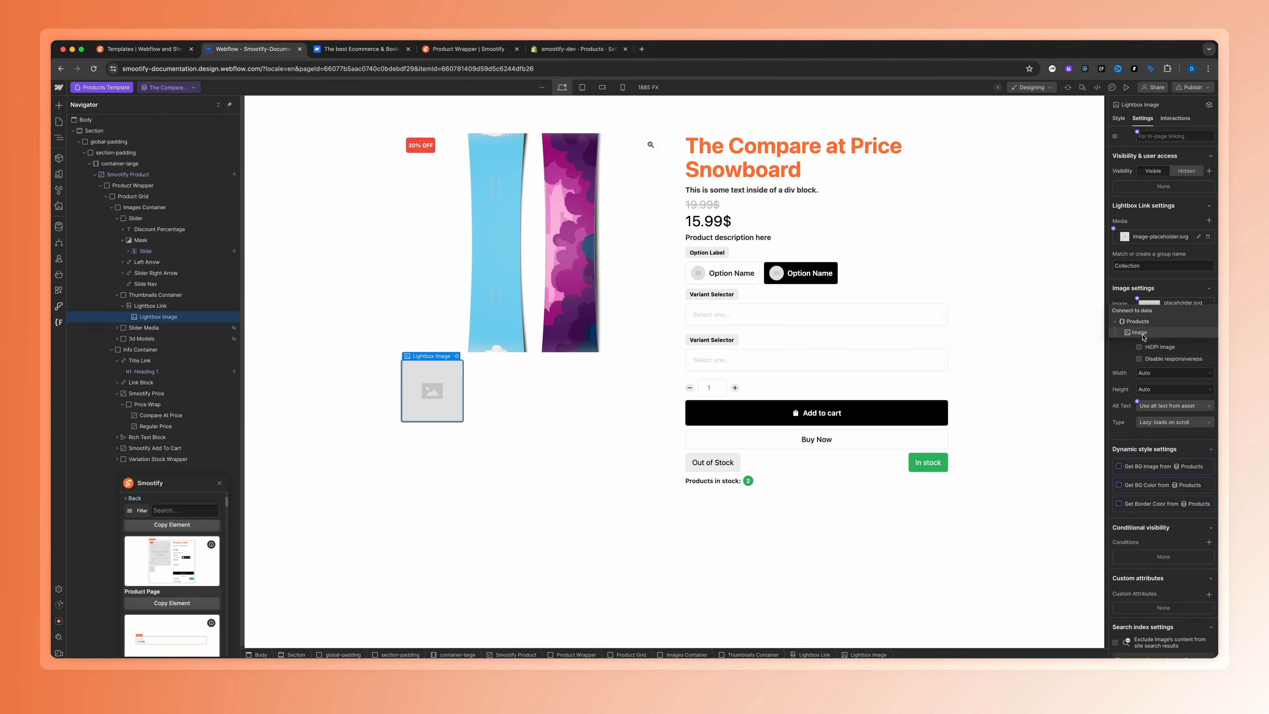
pyautogui.click(1153, 333)
# Step: Connect the Compare At Price element's text to the Compare At Price (Formatted) field
pyautogui.click(767, 204)
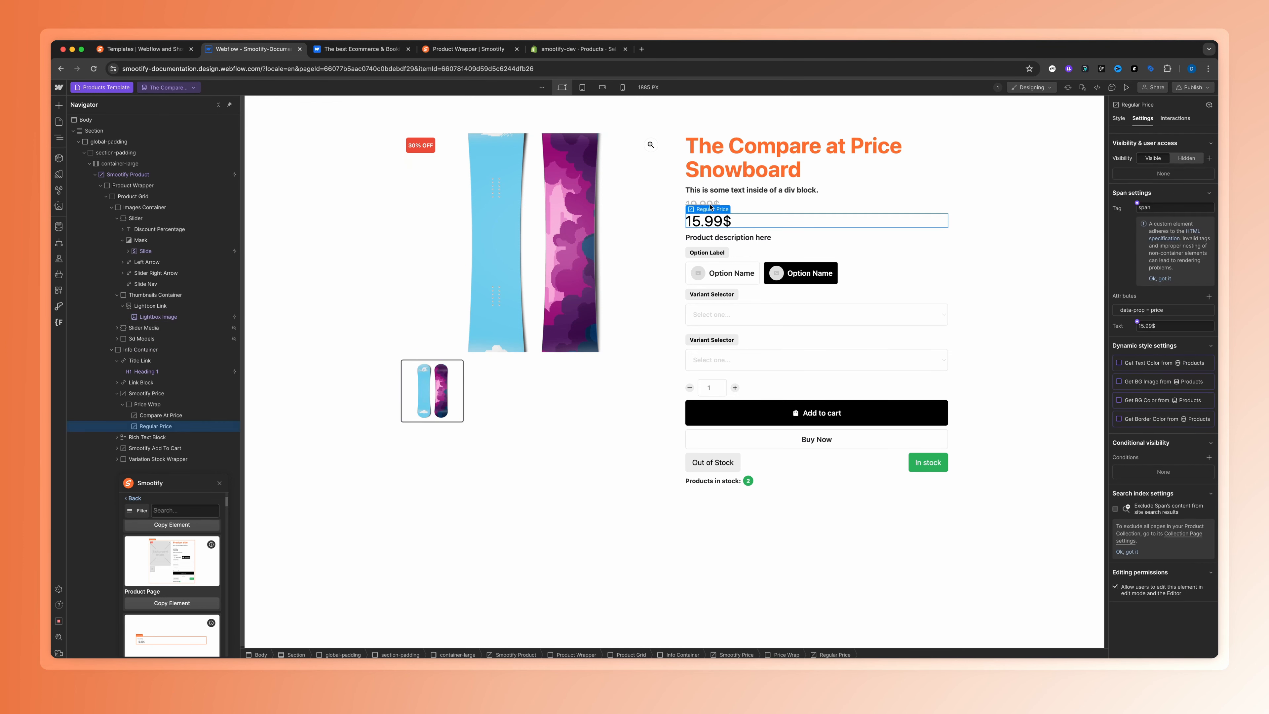
pyautogui.click(1137, 322)
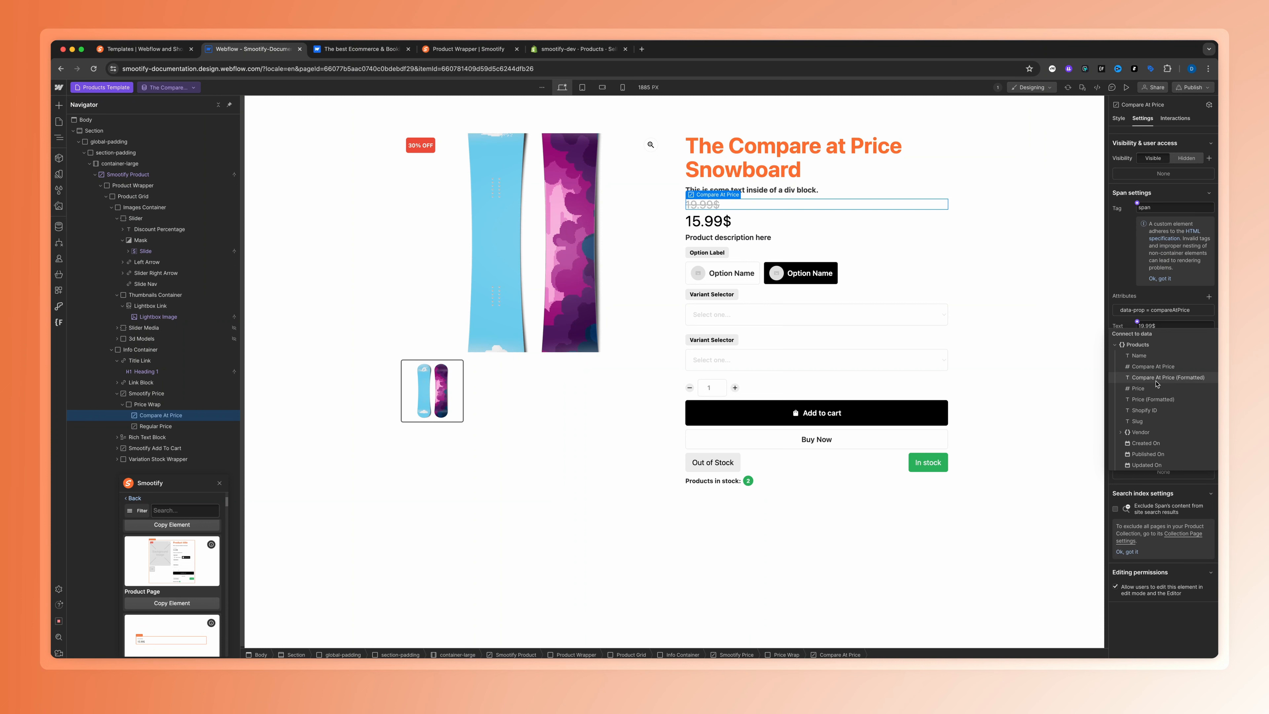
pyautogui.click(1155, 381)
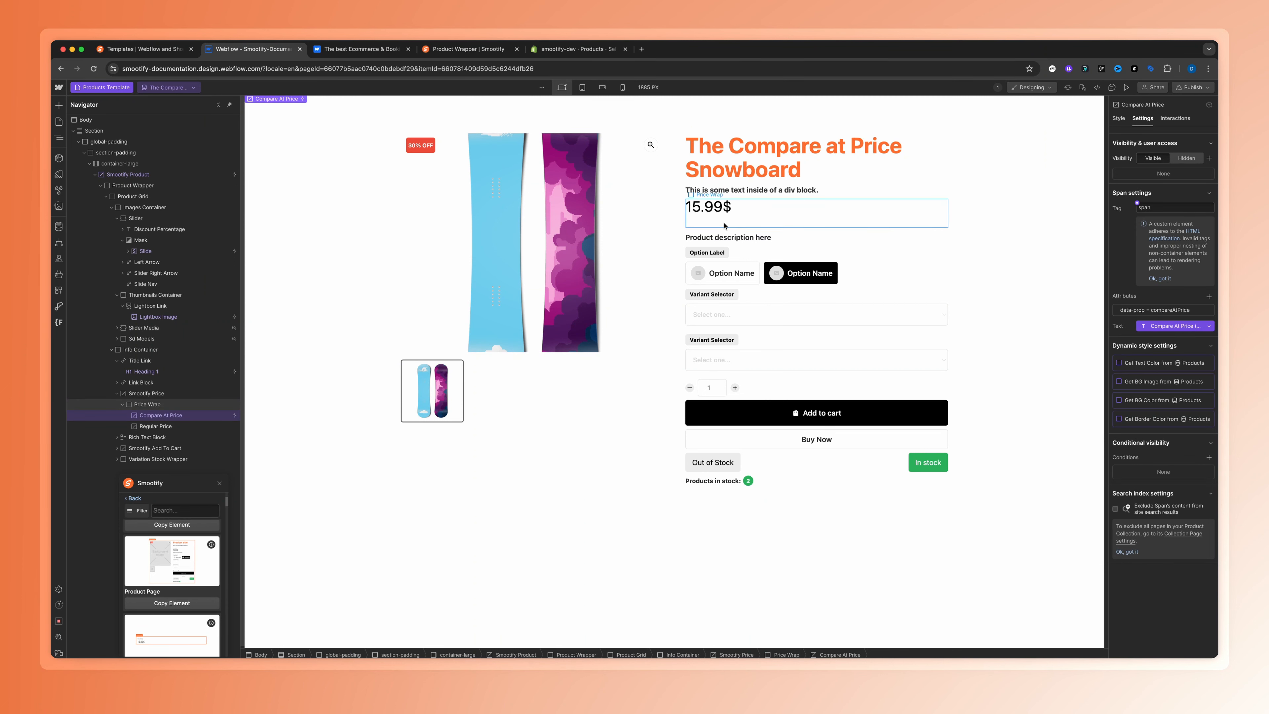
# Step: Connect the Regular Price element's text to the Price (Formatted) field
pyautogui.click(708, 206)
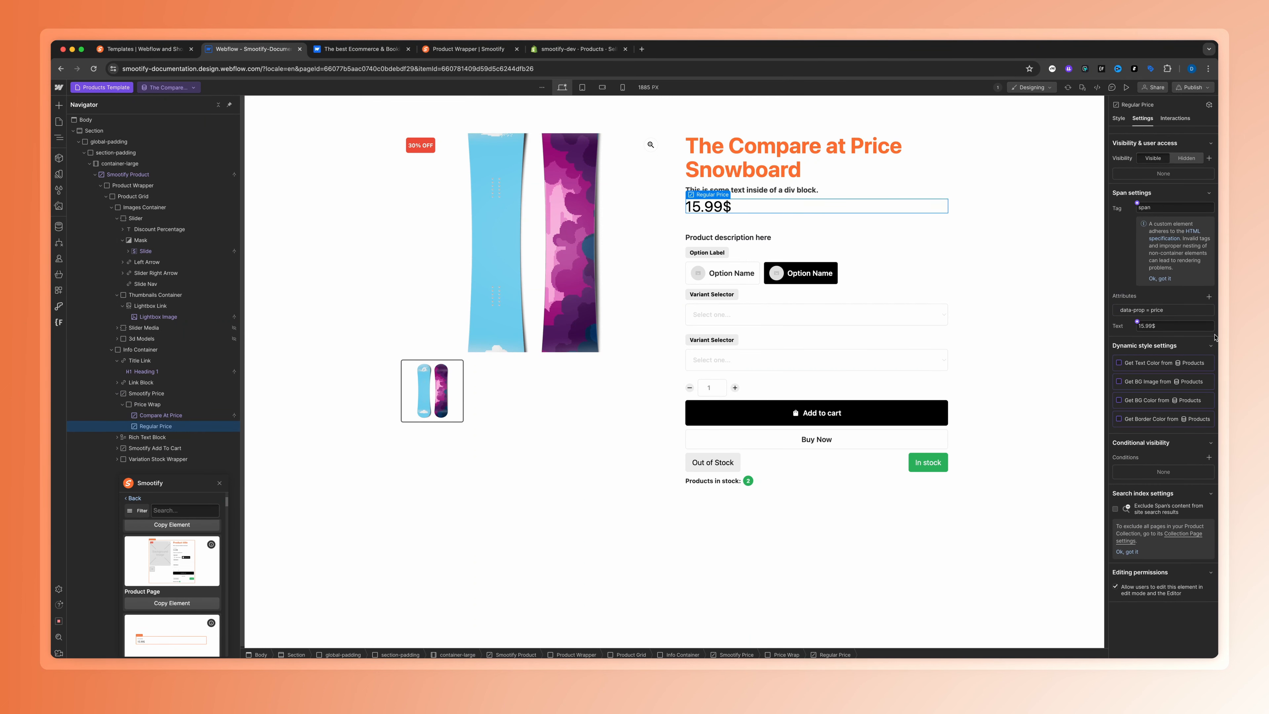
pyautogui.click(1137, 322)
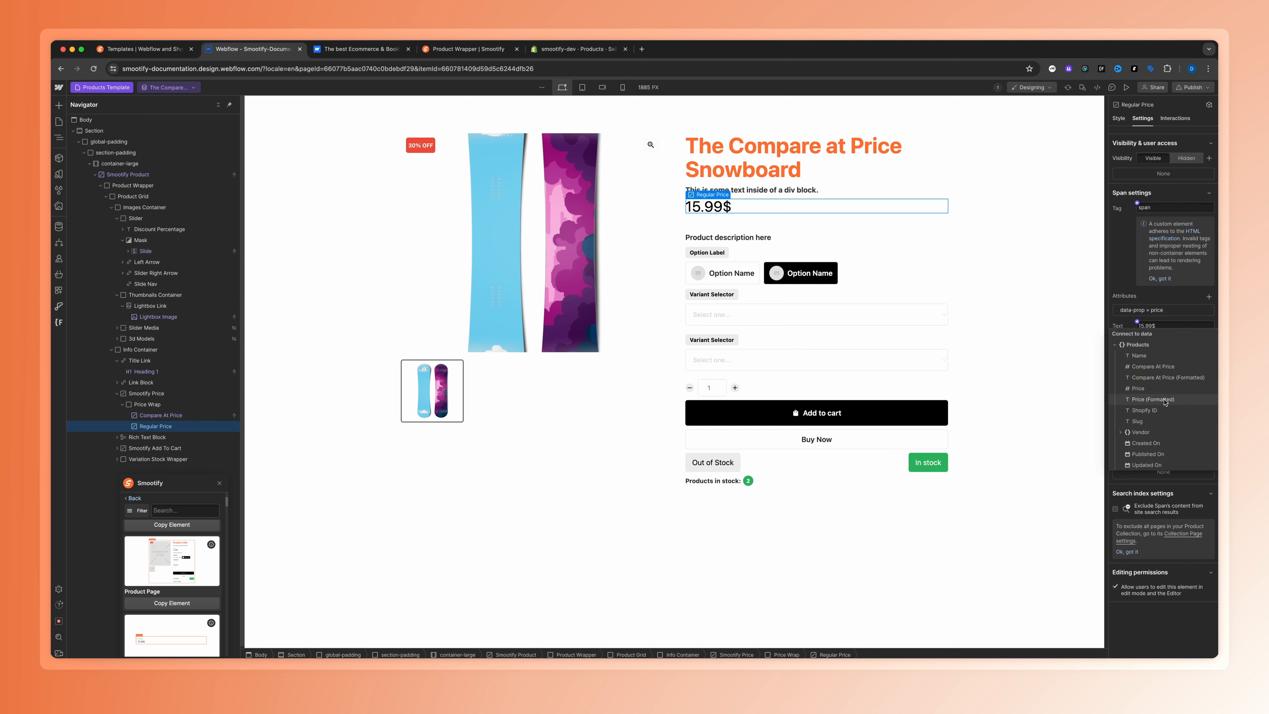
pyautogui.click(1153, 400)
pyautogui.click(779, 237)
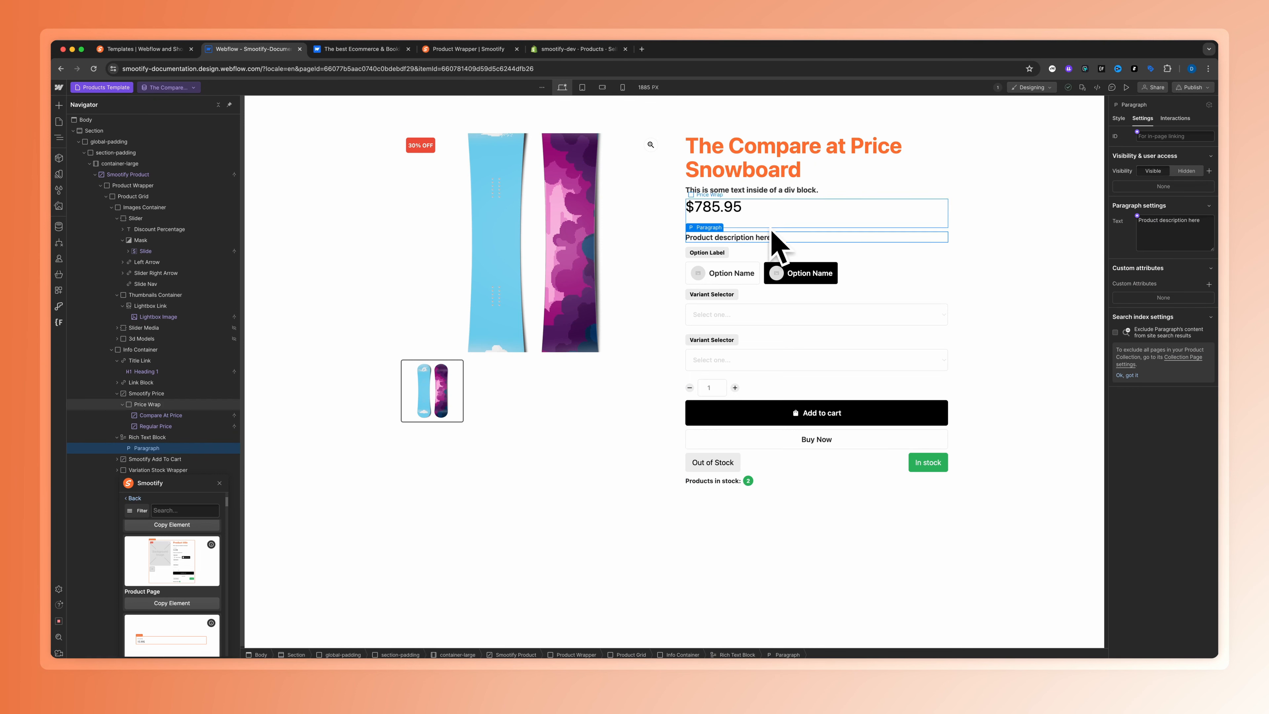
pyautogui.click(1137, 217)
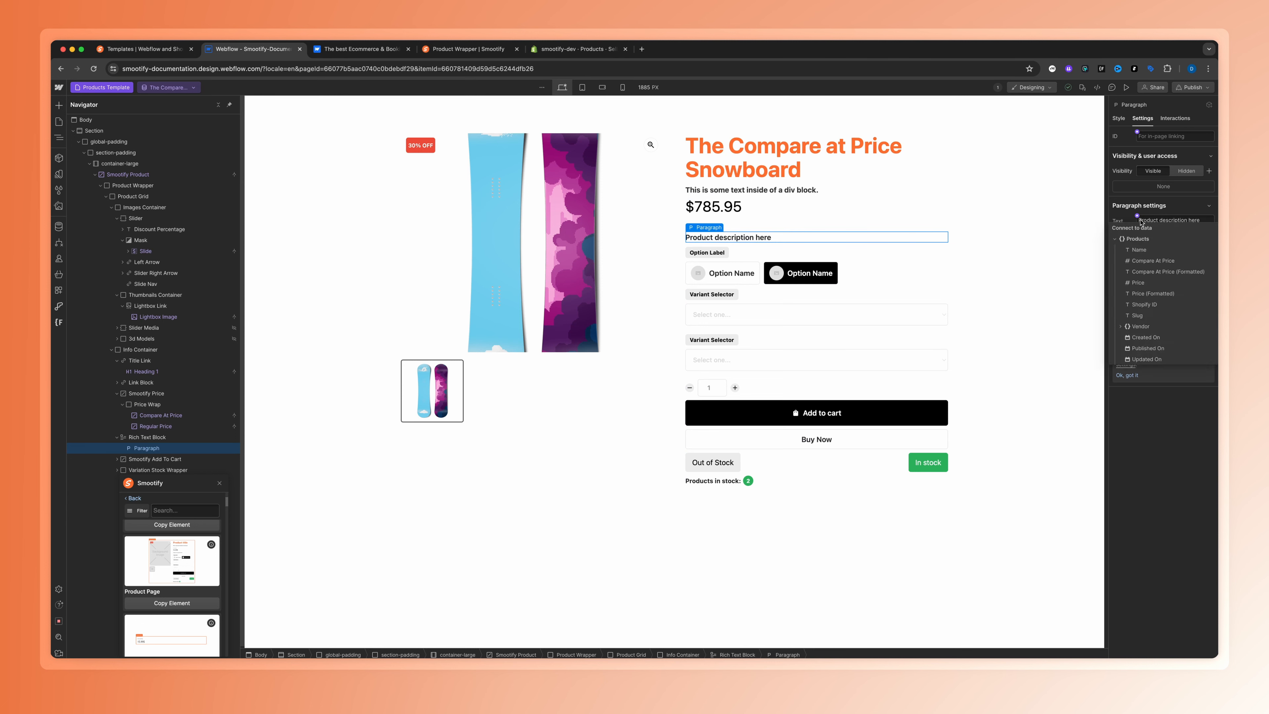
pyautogui.click(971, 226)
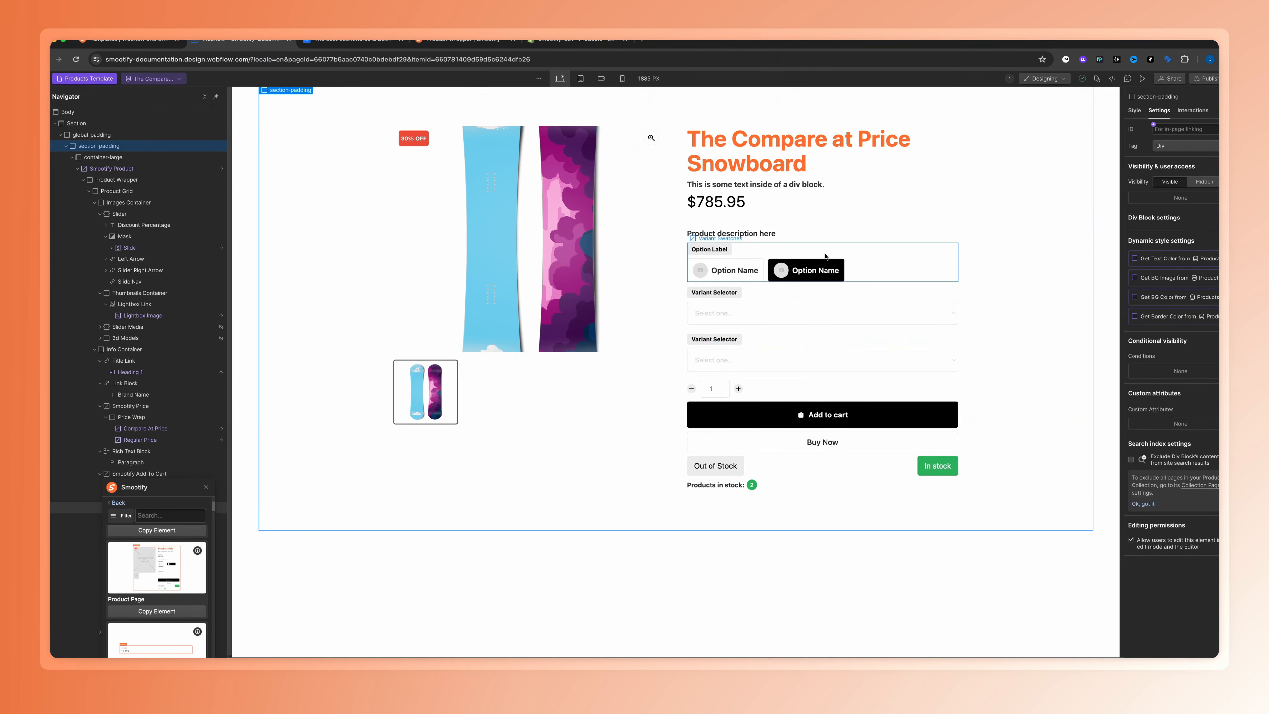
# Step: Examine the data-option attributes of the variant swatches and the variant selectors below them
pyautogui.click(827, 259)
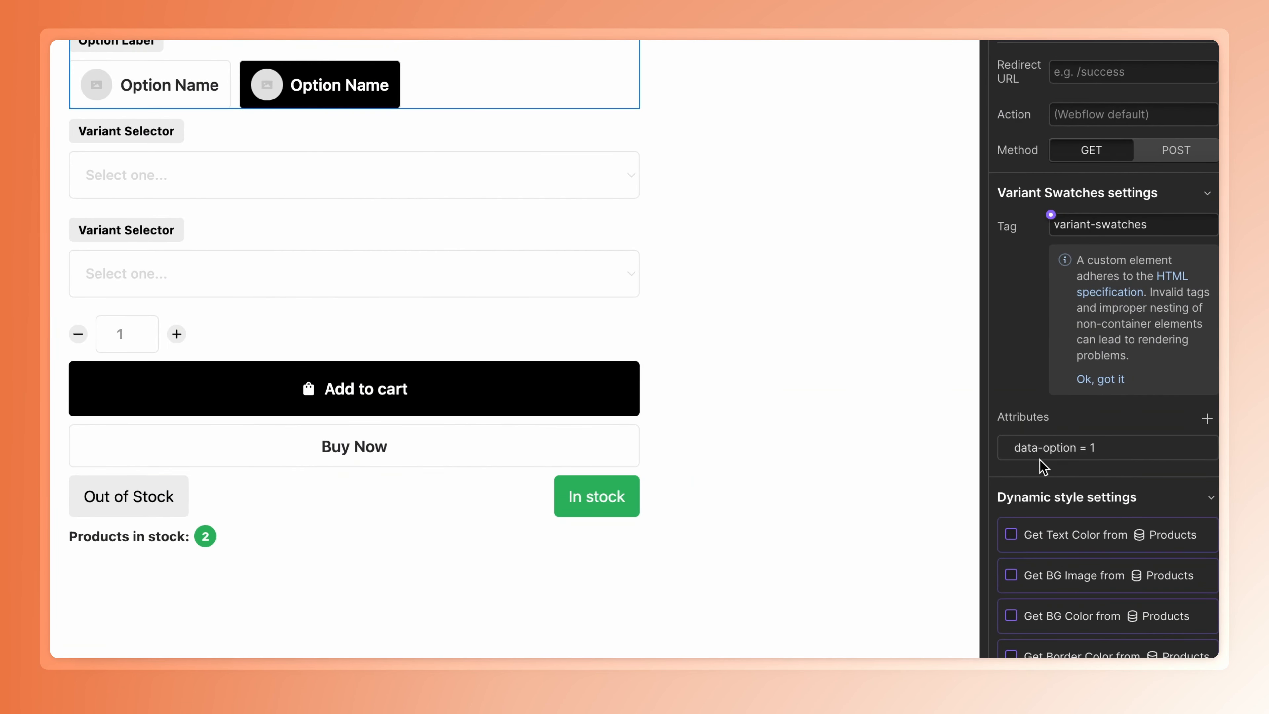
pyautogui.click(244, 126)
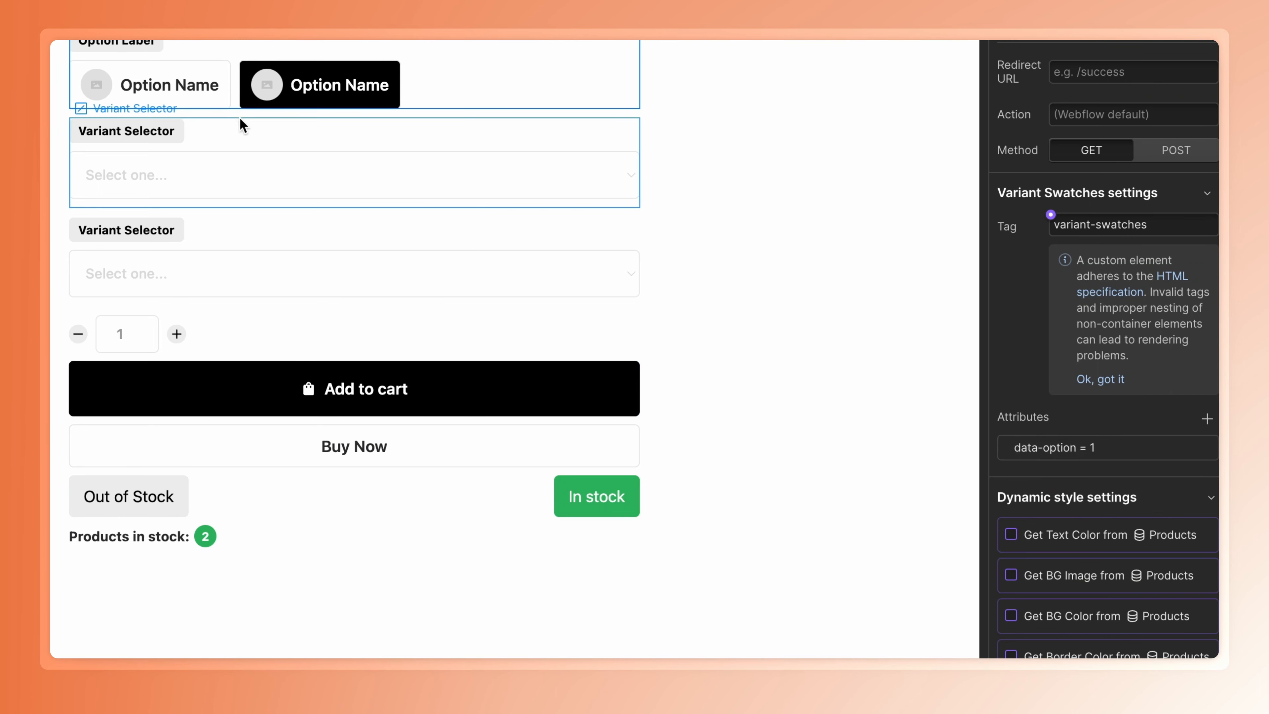
pyautogui.click(351, 241)
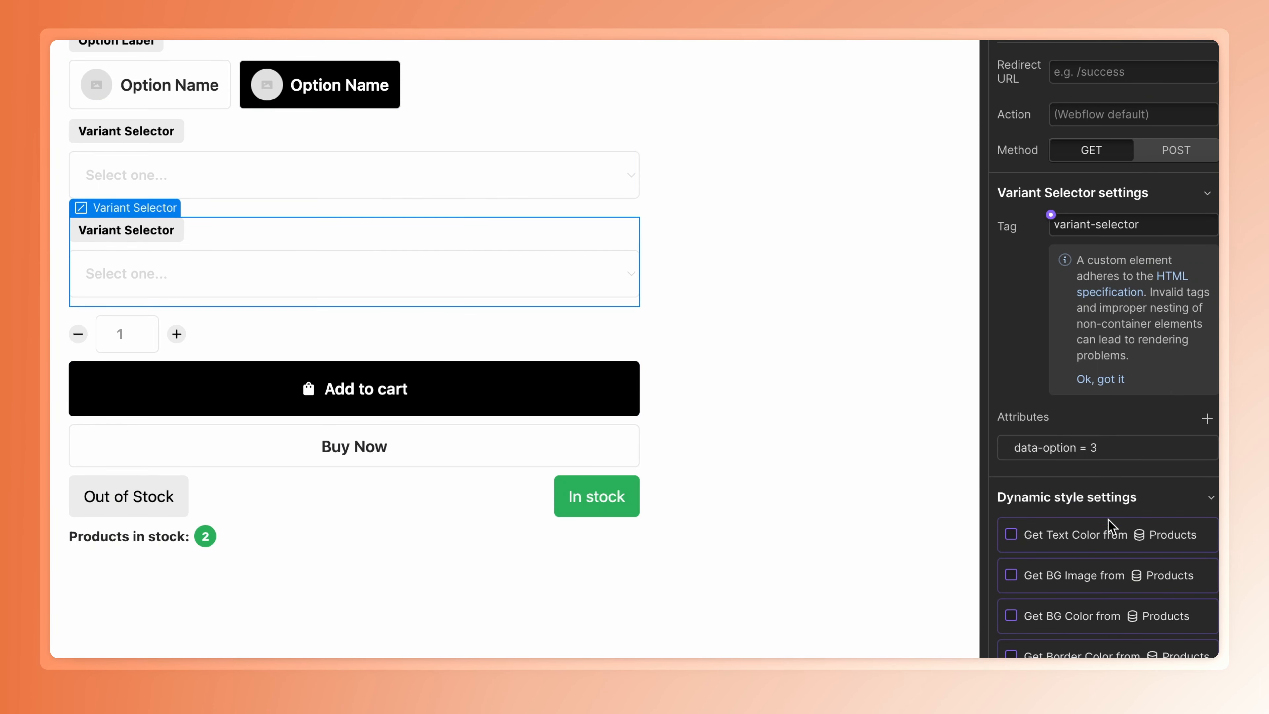
pyautogui.click(781, 320)
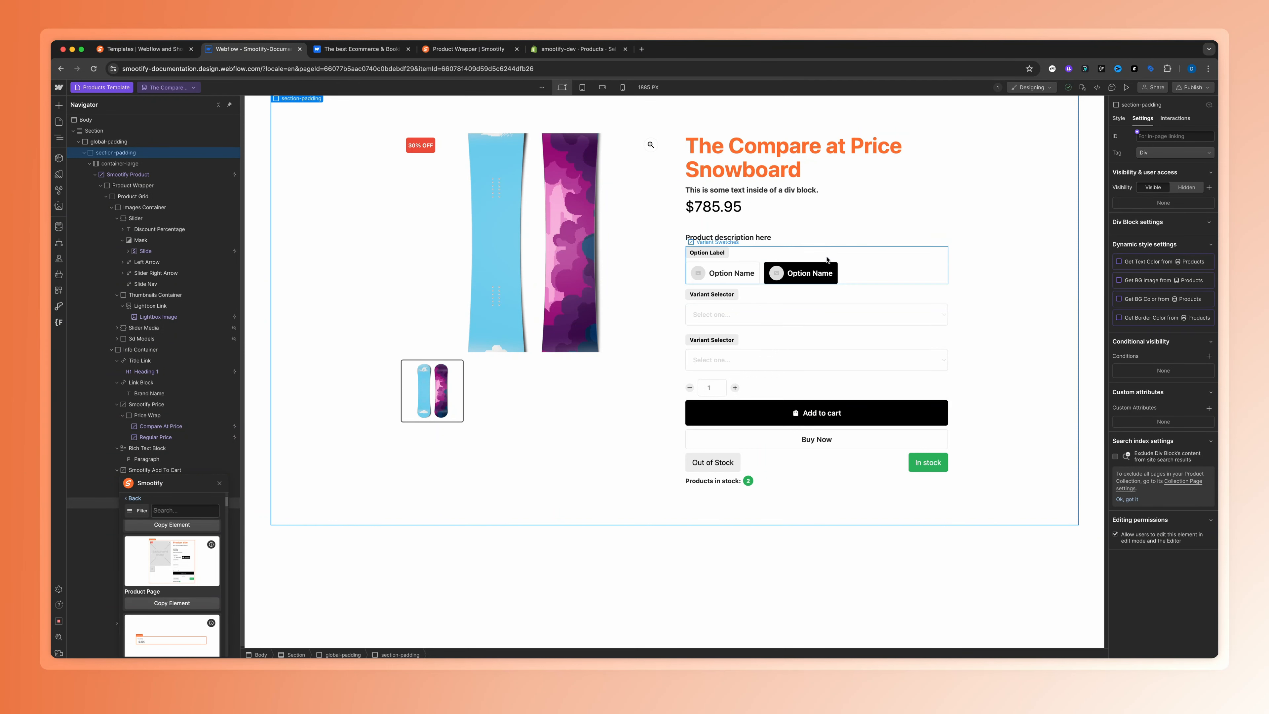
# Step: Duplicate the Variant Swatches block and delete the lower of the two variant selectors
pyautogui.click(809, 255)
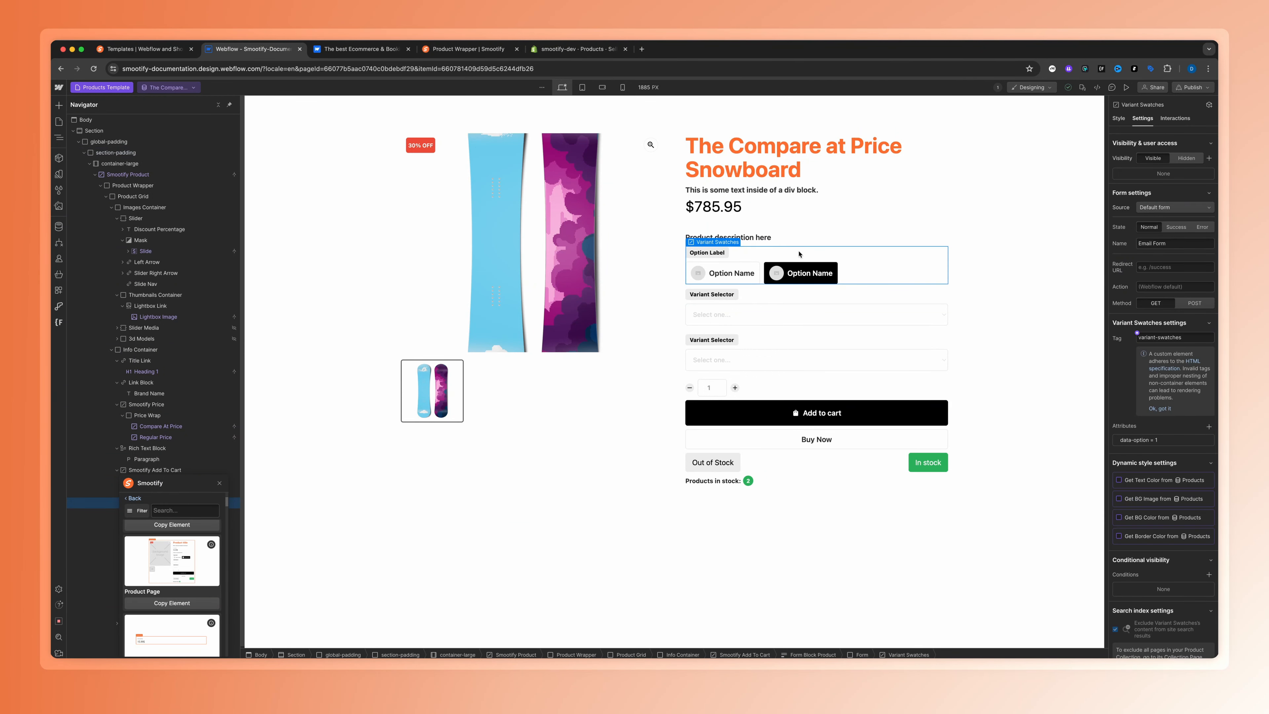
pyautogui.press('super+d')
pyautogui.click(756, 391)
pyautogui.press('BackSpace')
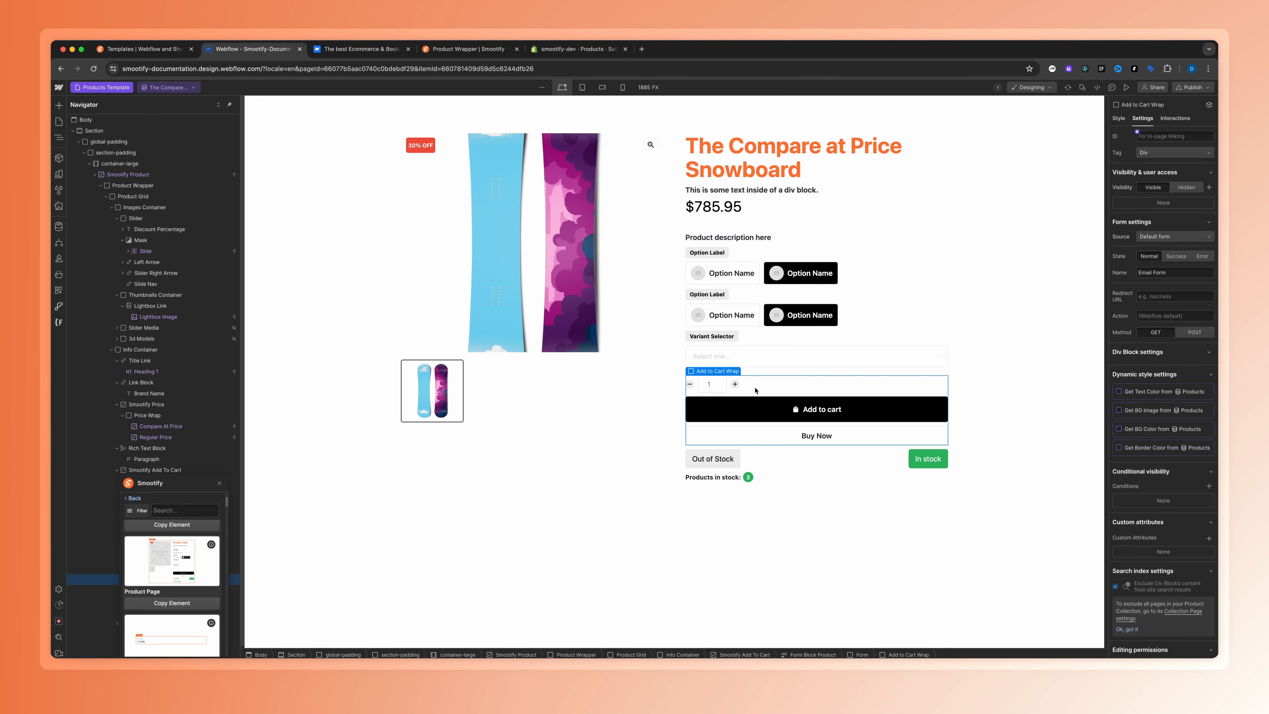
# Step: Set the data-option attribute of the duplicated Variant Swatches block to 2
pyautogui.click(809, 310)
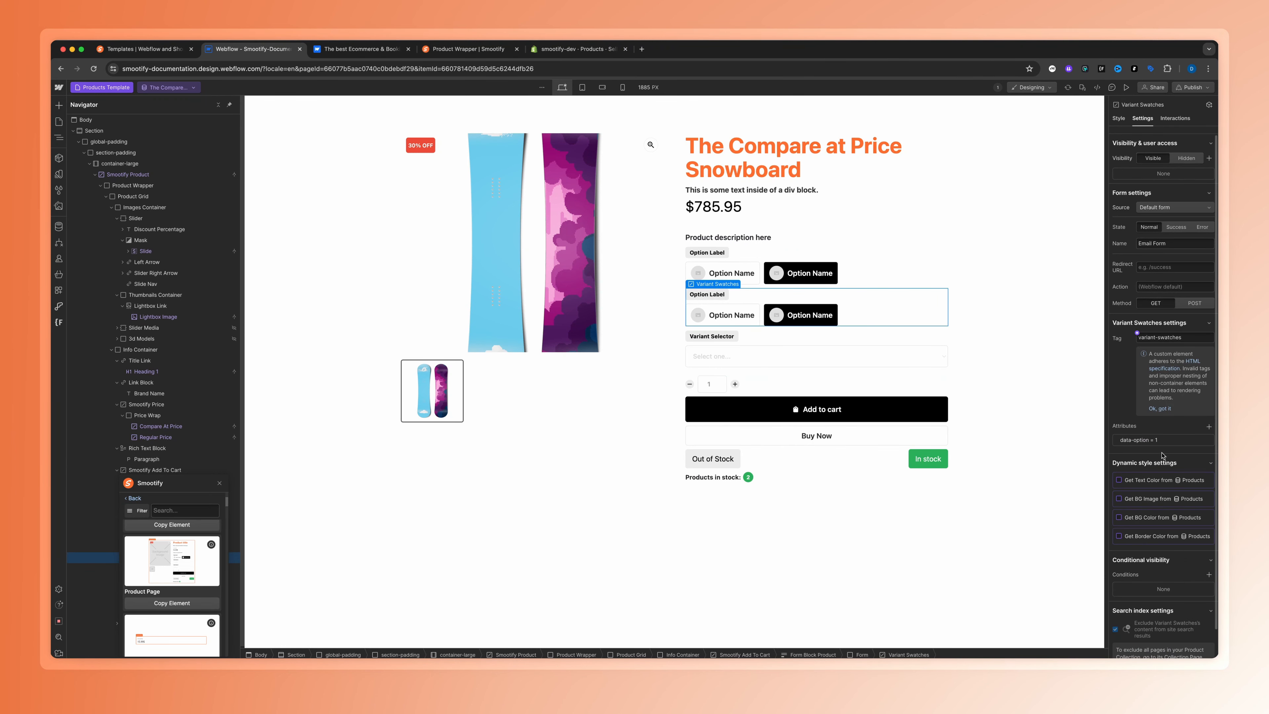
pyautogui.click(1164, 440)
pyautogui.doubleClick(1161, 473)
pyautogui.write('2')
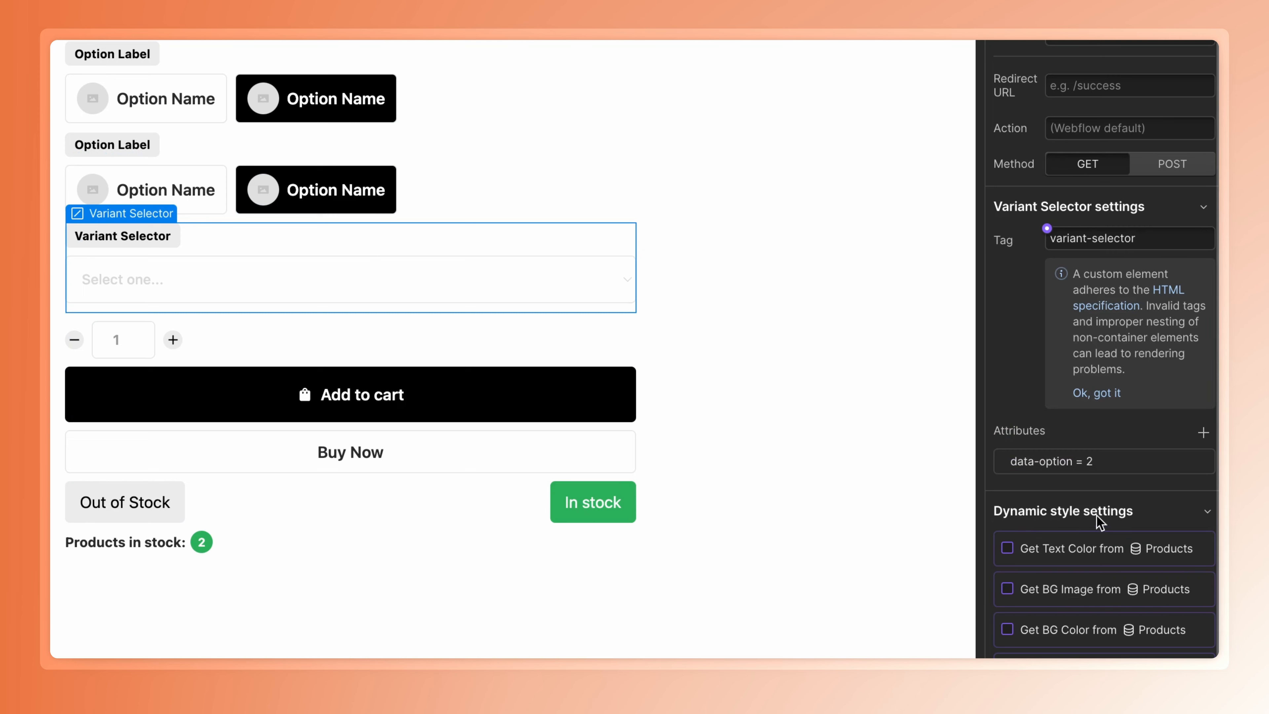
# Step: Set the data-option attribute of the remaining Variant Selector to 3
pyautogui.click(1104, 461)
pyautogui.doubleClick(1087, 534)
pyautogui.write('3')
pyautogui.click(732, 127)
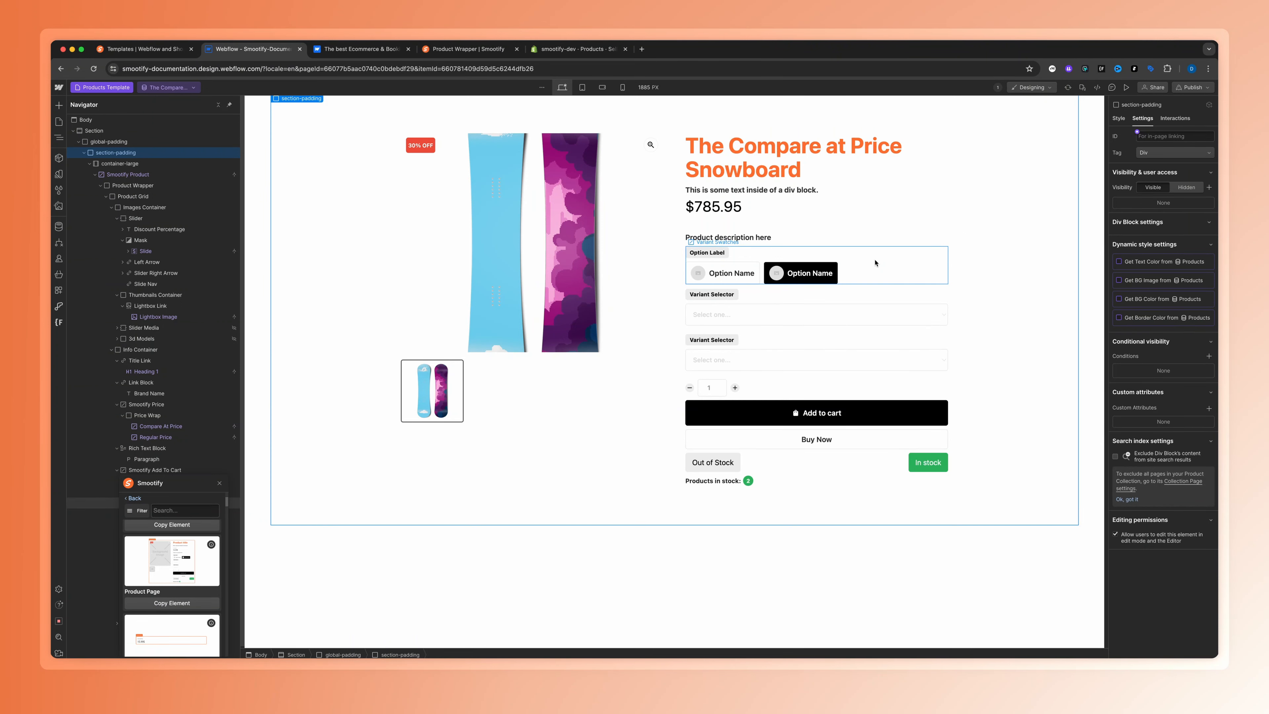
# Step: Compare the data-option attributes of the two variant selectors and the swatches block above them
pyautogui.click(786, 334)
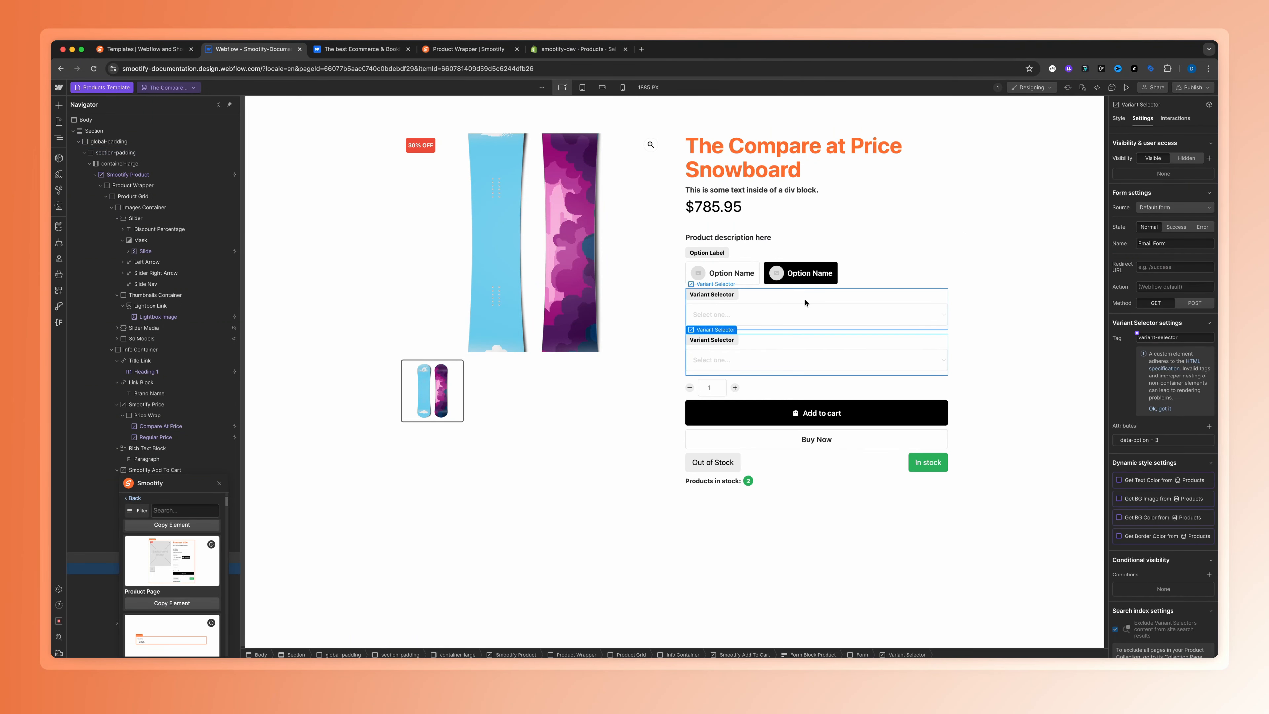
pyautogui.click(807, 303)
pyautogui.click(879, 274)
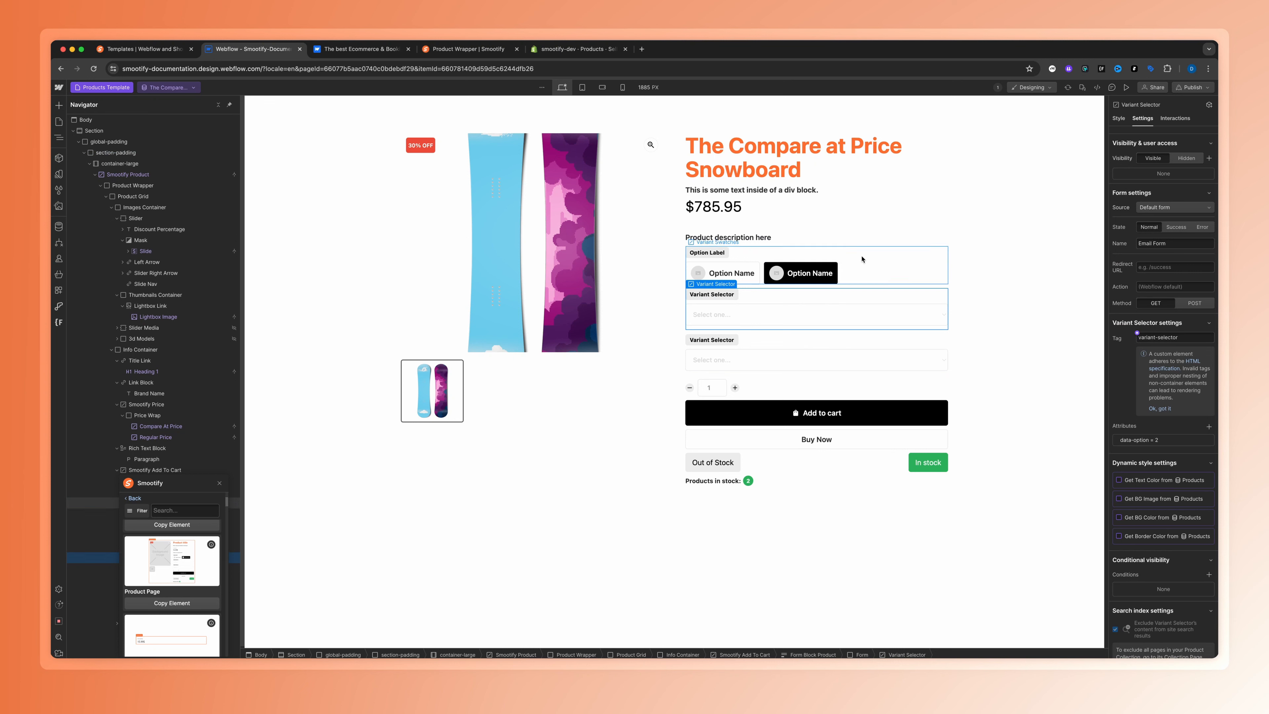
pyautogui.click(971, 265)
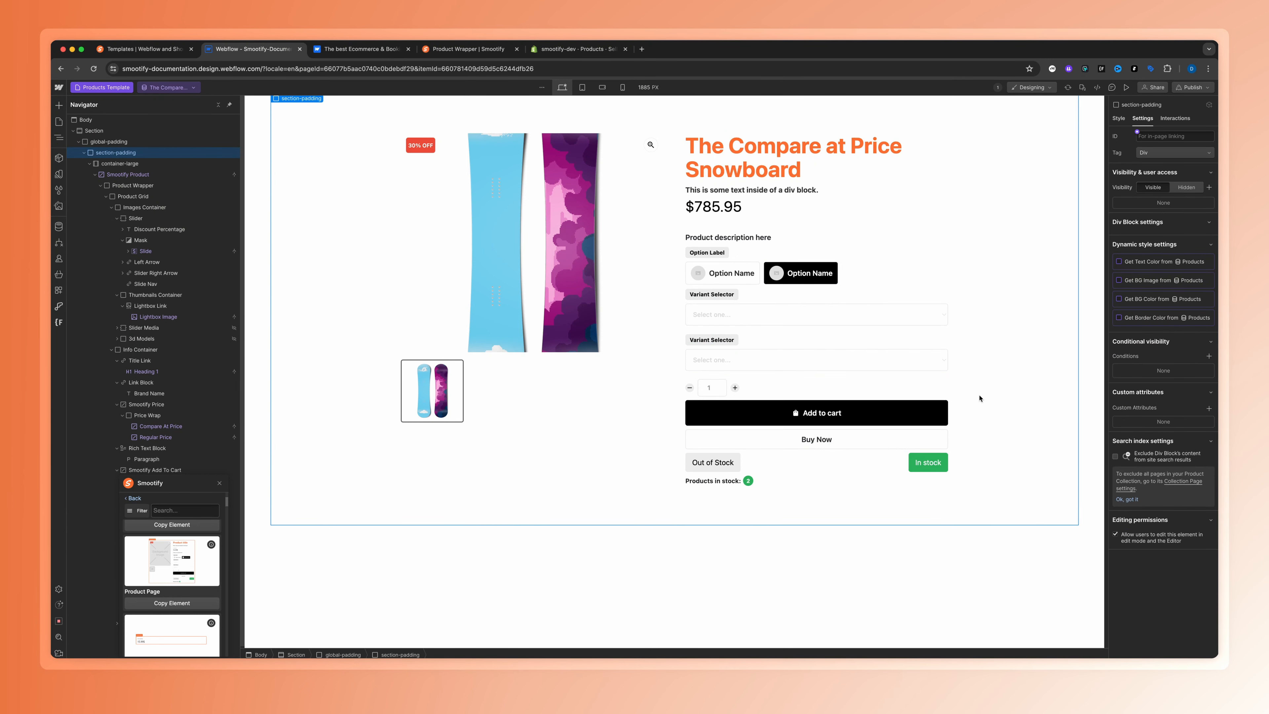
# Step: Examine the custom attributes of the Out of Stock button, the In stock button and the product stock number
pyautogui.click(712, 462)
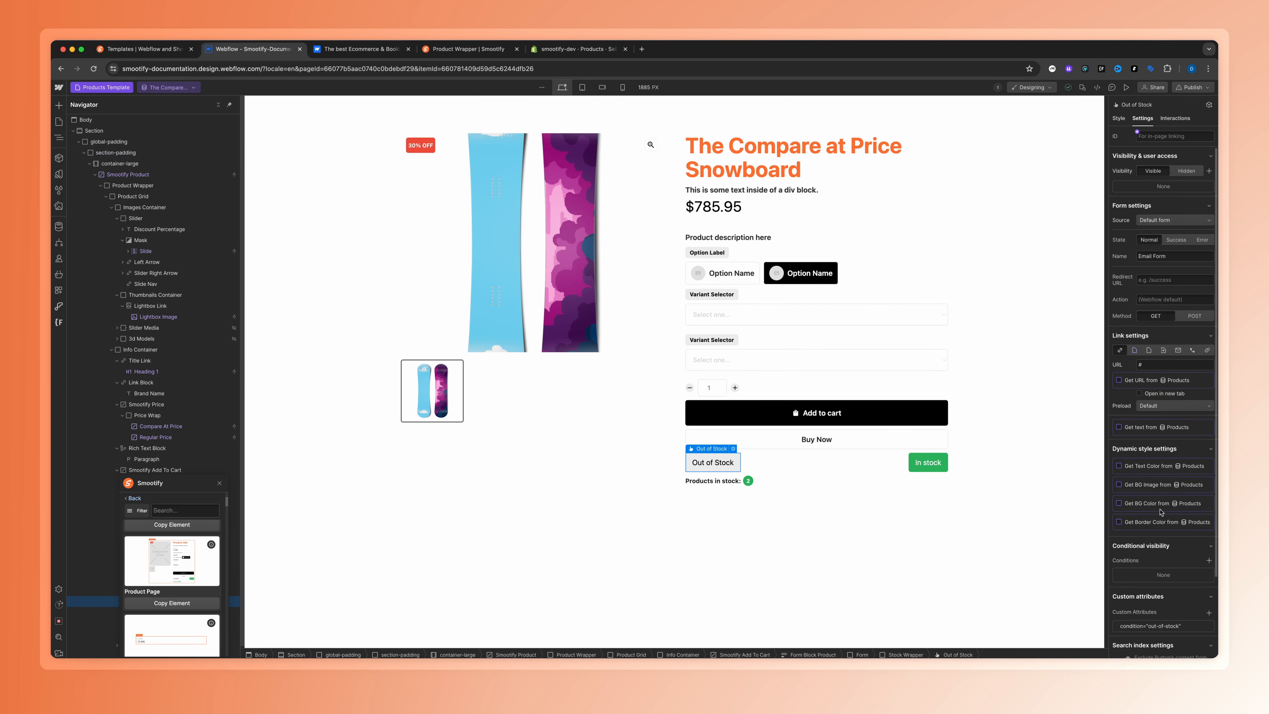
pyautogui.scroll(-3, 1152, 554)
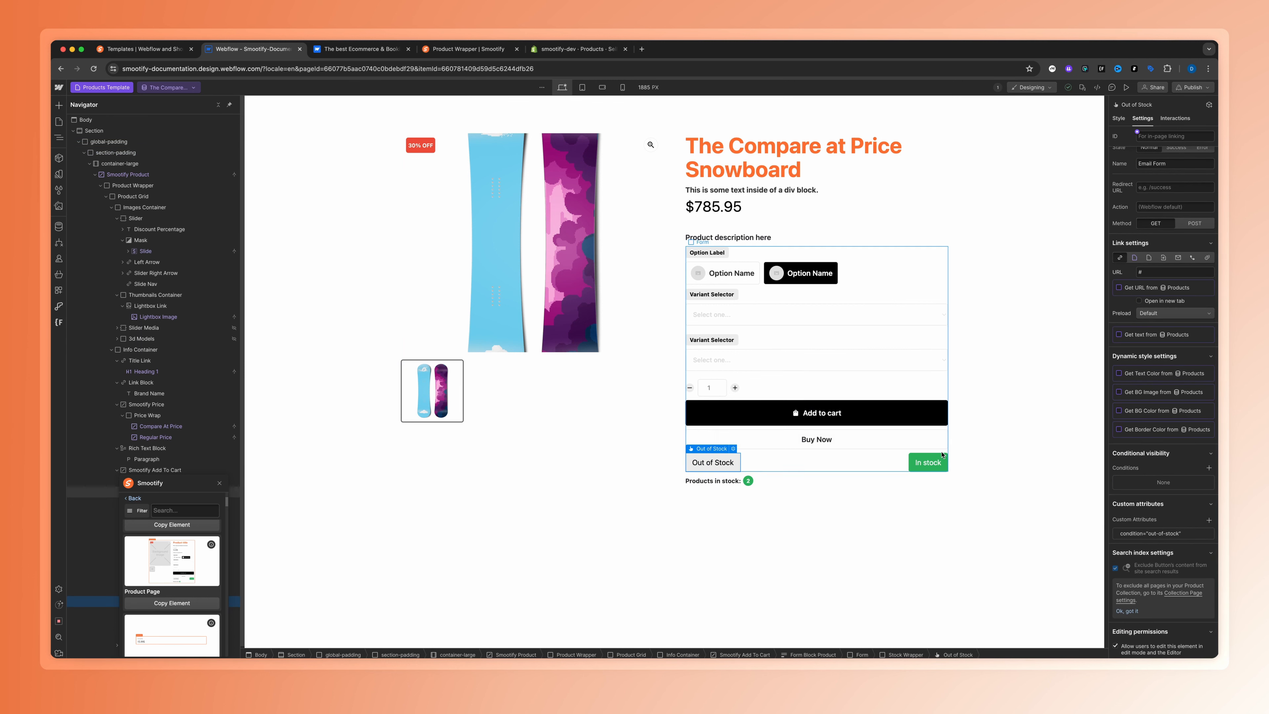
pyautogui.click(928, 461)
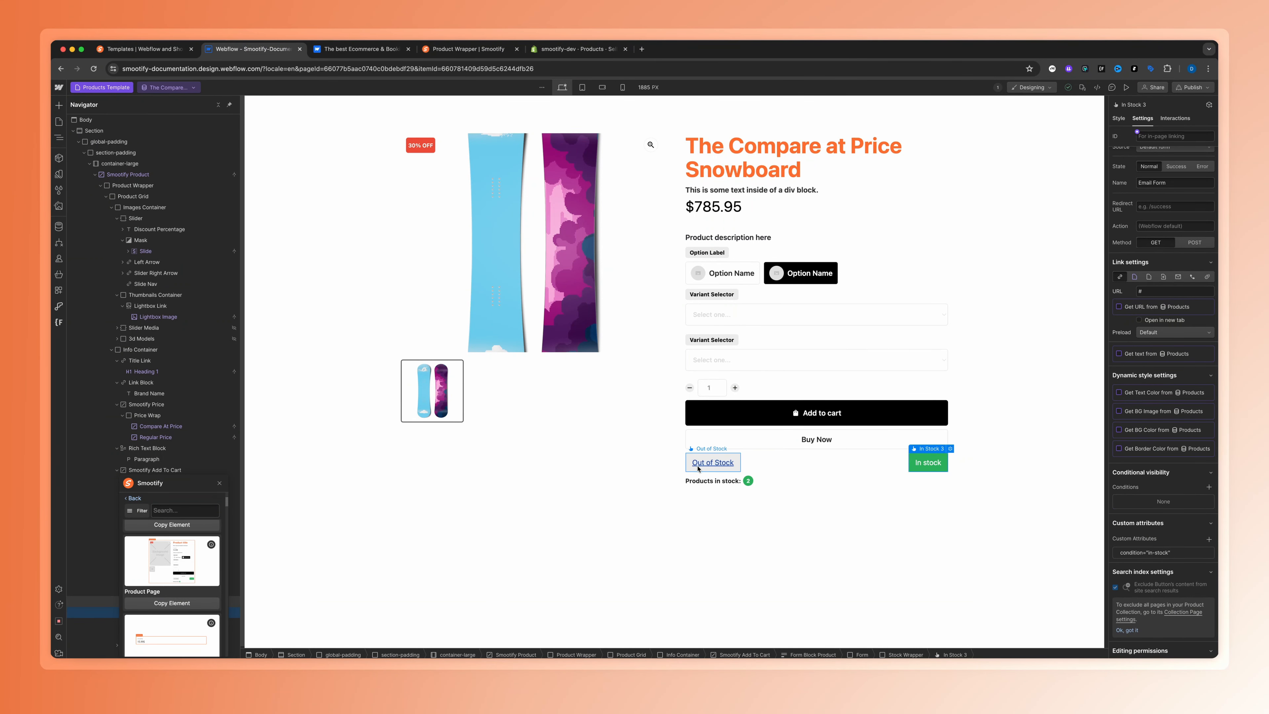
pyautogui.click(747, 481)
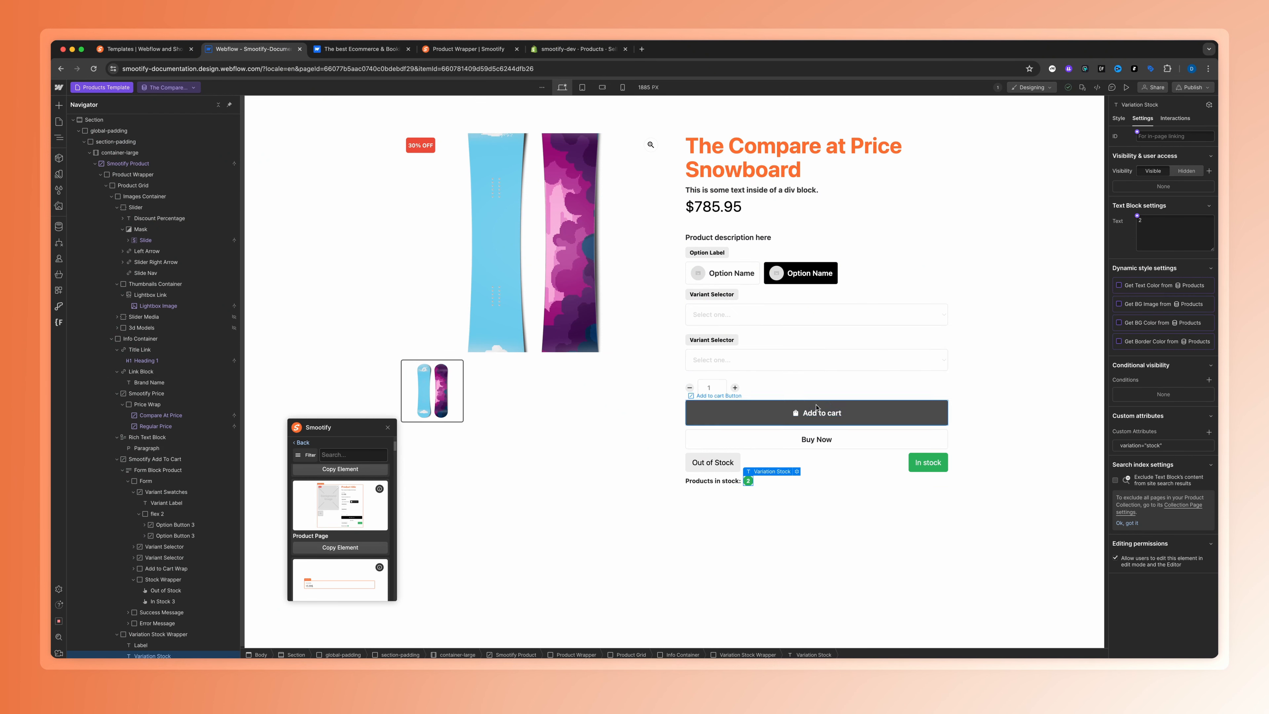
# Step: Examine the type and name attributes of the Buy Now and Add to cart buttons
pyautogui.click(819, 438)
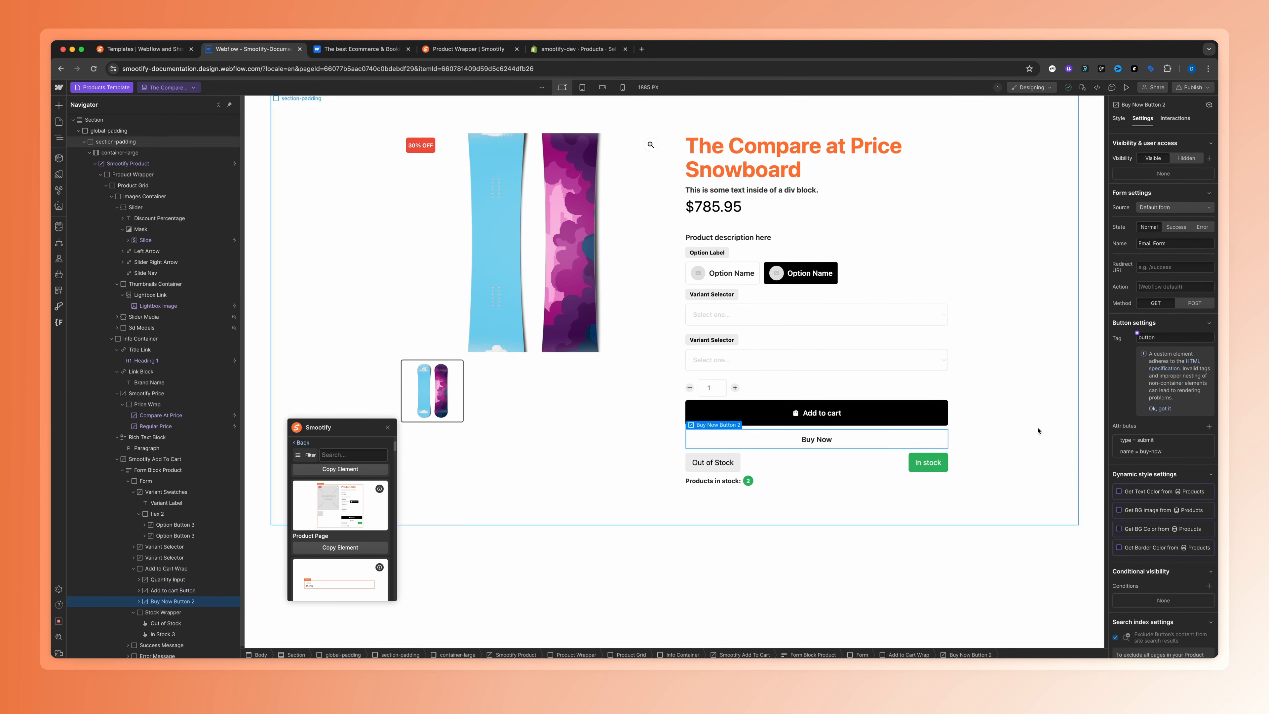
pyautogui.click(784, 406)
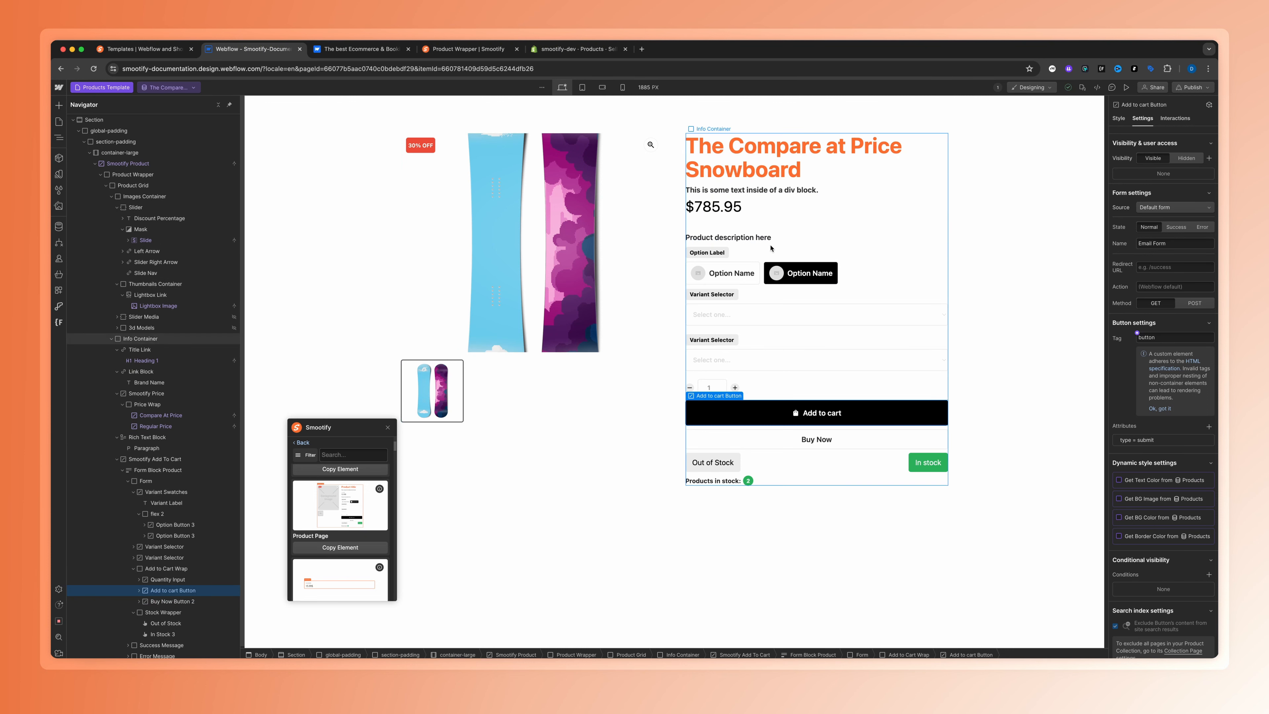
pyautogui.click(844, 256)
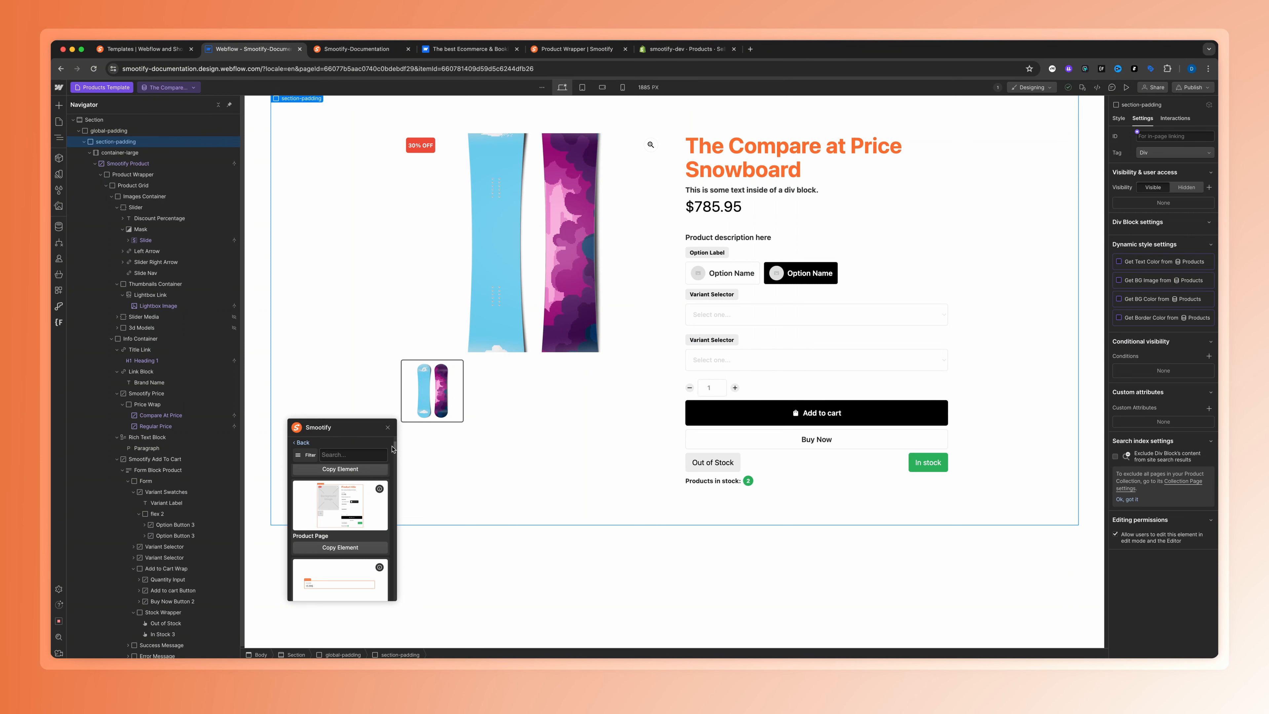
pyautogui.moveTo(371, 426); pyautogui.dragTo(364, 443)
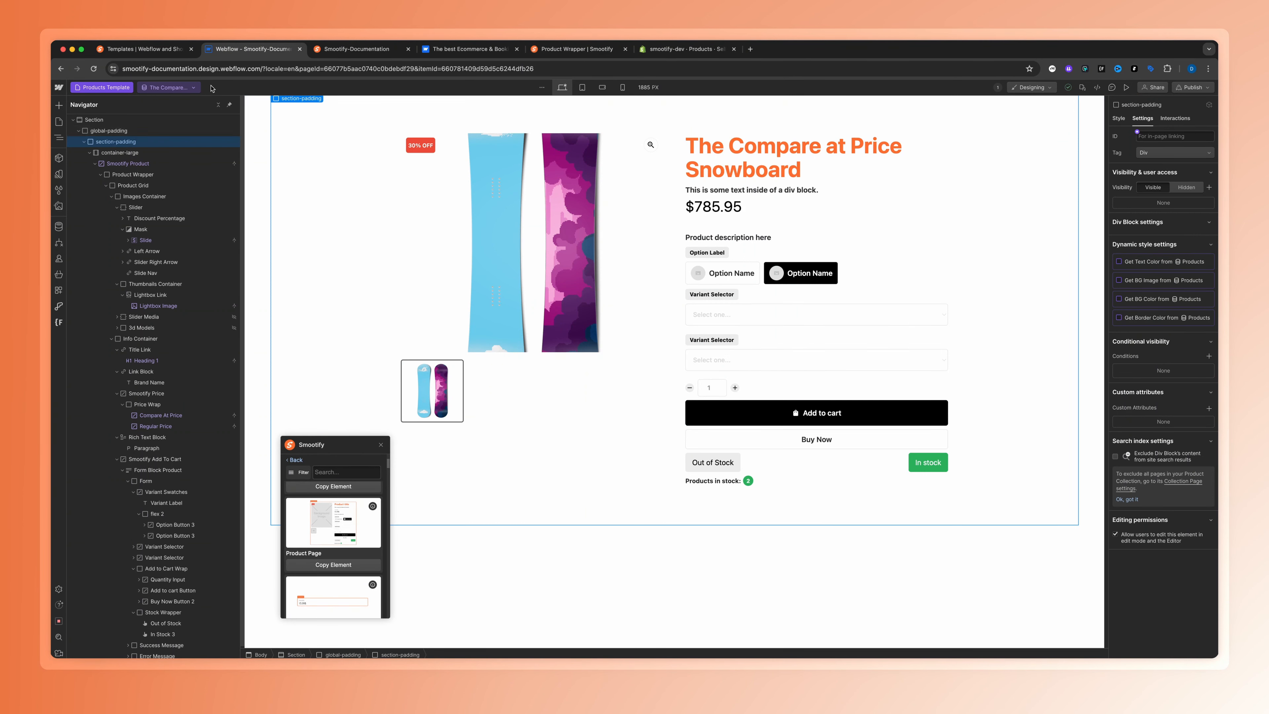
# Step: Switch the product template preview to Selling Plans Ski Wax and publish the site to the staging domain smootify-documentation.webflow.io
pyautogui.click(172, 89)
pyautogui.click(158, 102)
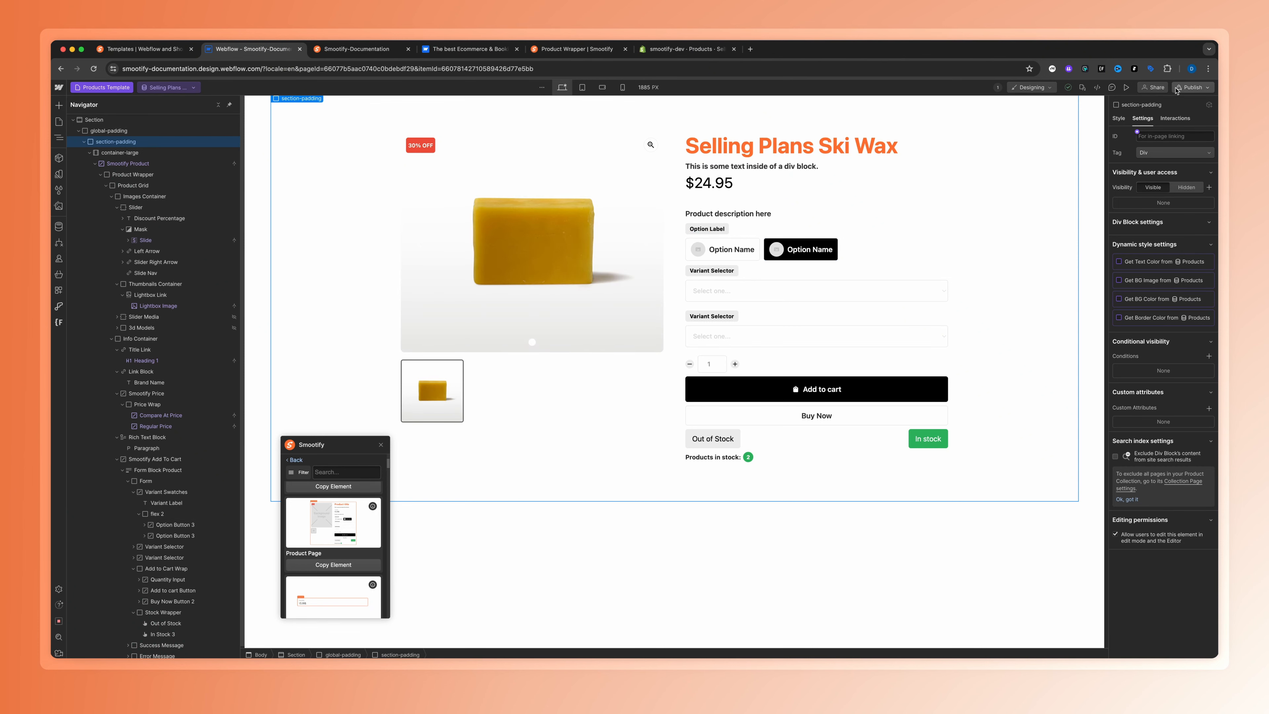
pyautogui.click(1191, 87)
pyautogui.click(1151, 231)
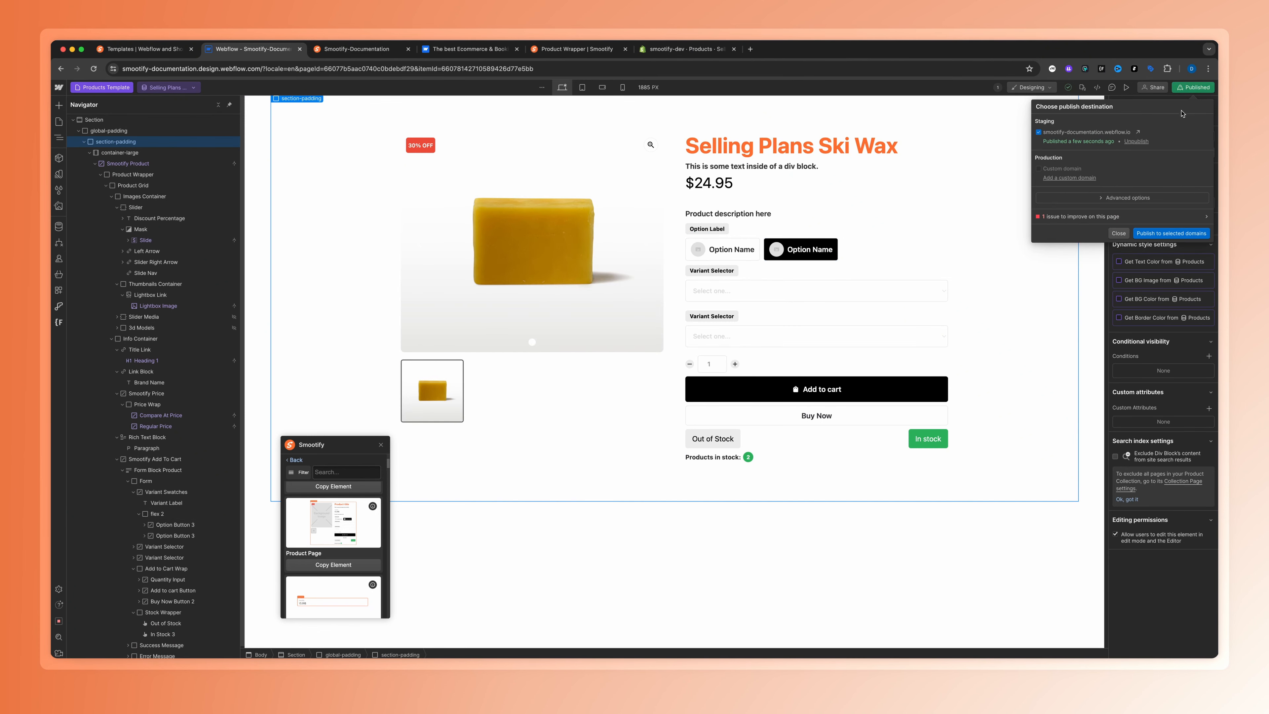
# Step: Open the published Selling Plans Ski Wax page and browse its product images in the lightbox, closing it at the end
pyautogui.click(1137, 133)
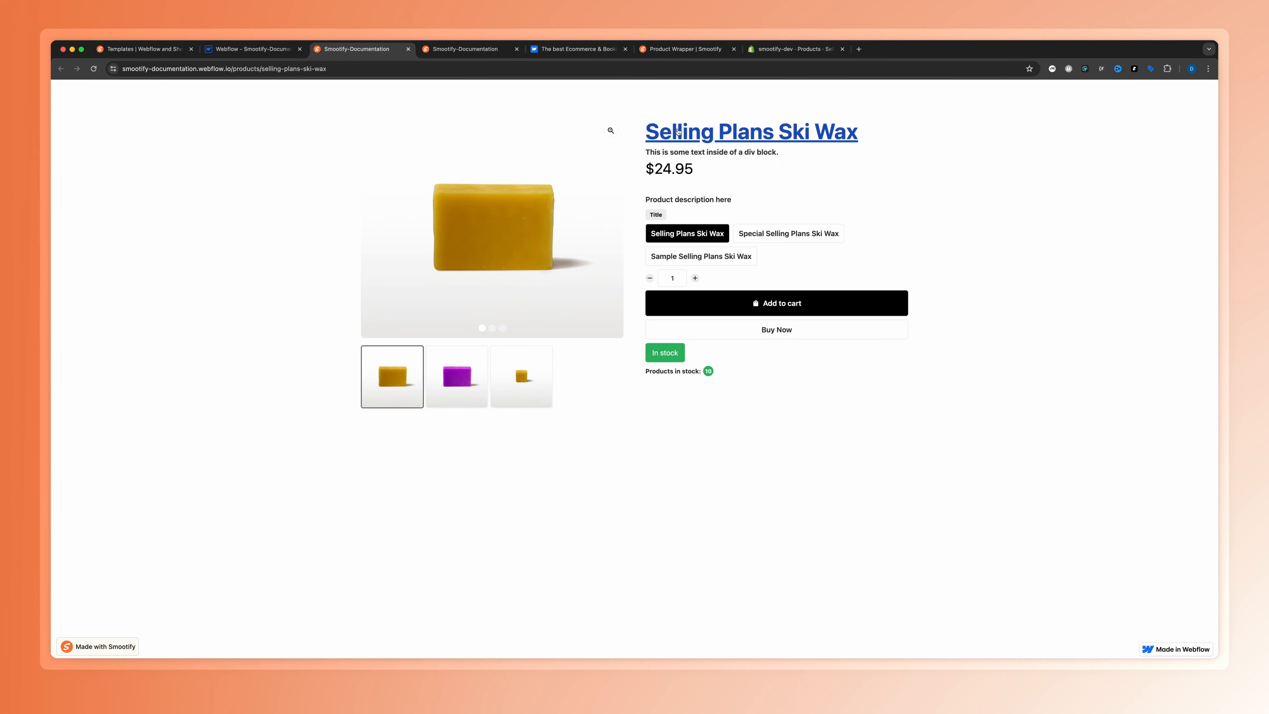
pyautogui.click(474, 365)
pyautogui.click(505, 386)
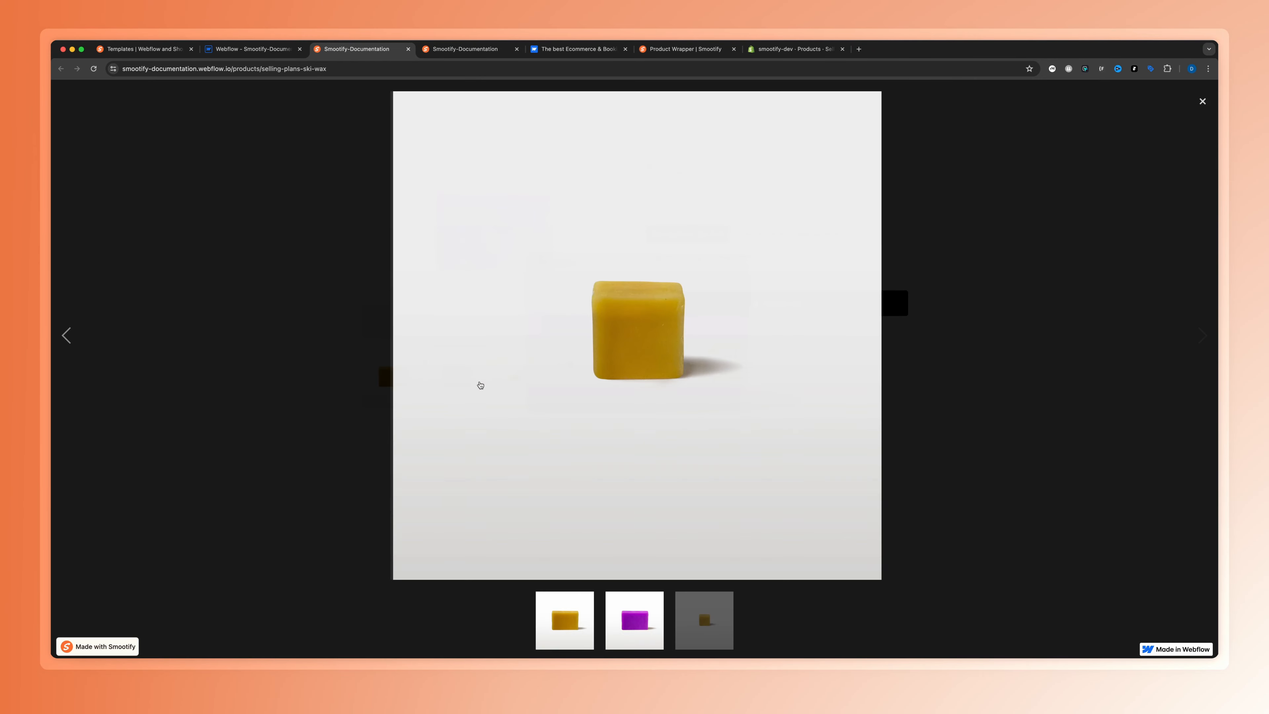
pyautogui.click(66, 335)
pyautogui.click(1202, 101)
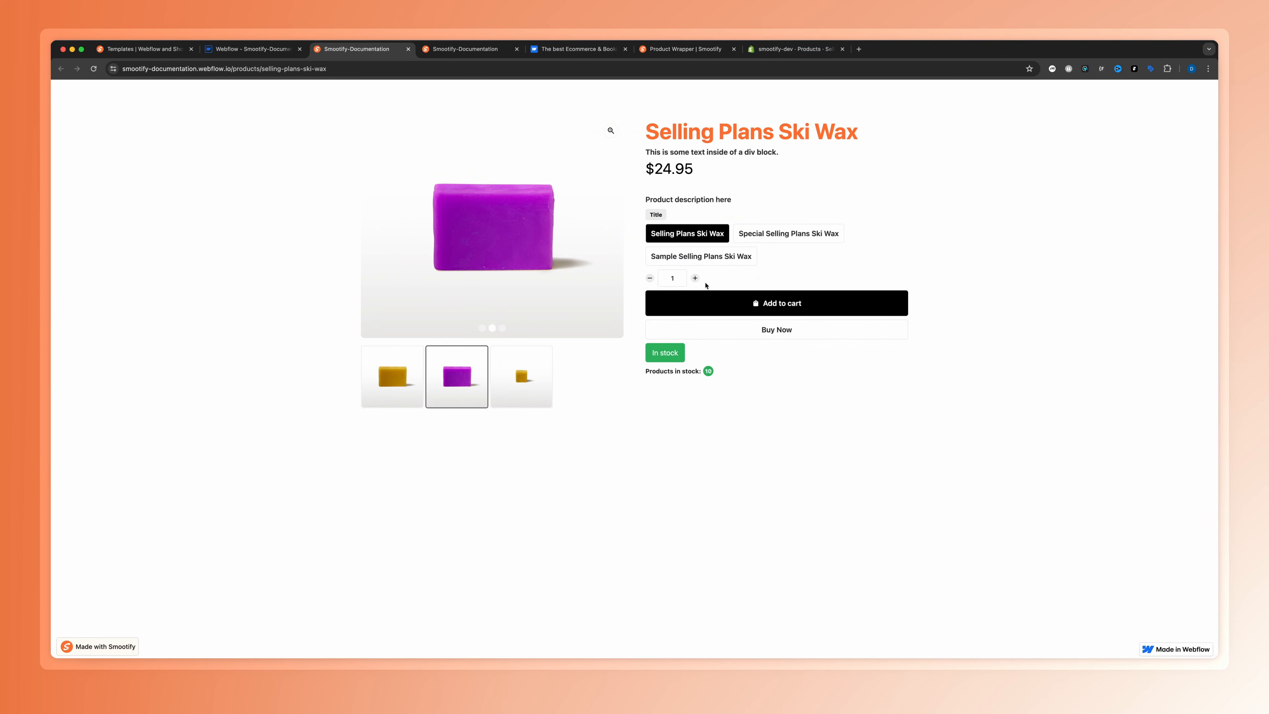
# Step: Test the live page by switching among the Selling Plans, Special and Sample Ski Wax variants, and increase the quantity by one
pyautogui.click(749, 237)
pyautogui.click(728, 256)
pyautogui.click(700, 237)
pyautogui.click(746, 237)
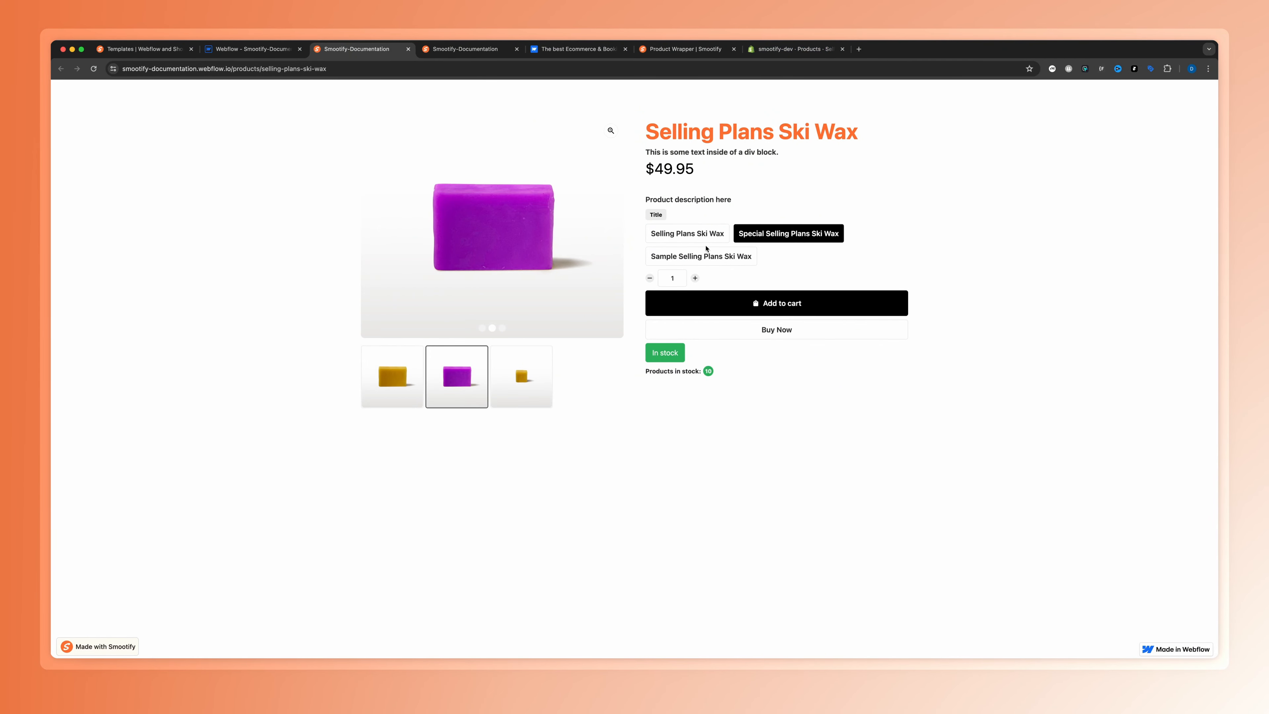
pyautogui.click(710, 261)
pyautogui.click(692, 237)
pyautogui.click(746, 237)
pyautogui.click(709, 257)
pyautogui.click(692, 235)
pyautogui.click(751, 235)
pyautogui.click(694, 279)
# Step: Switch to the Shopify admin, review the media, variants and purchase options of Selling Plans Ski Wax, and return to the products list
pyautogui.click(795, 49)
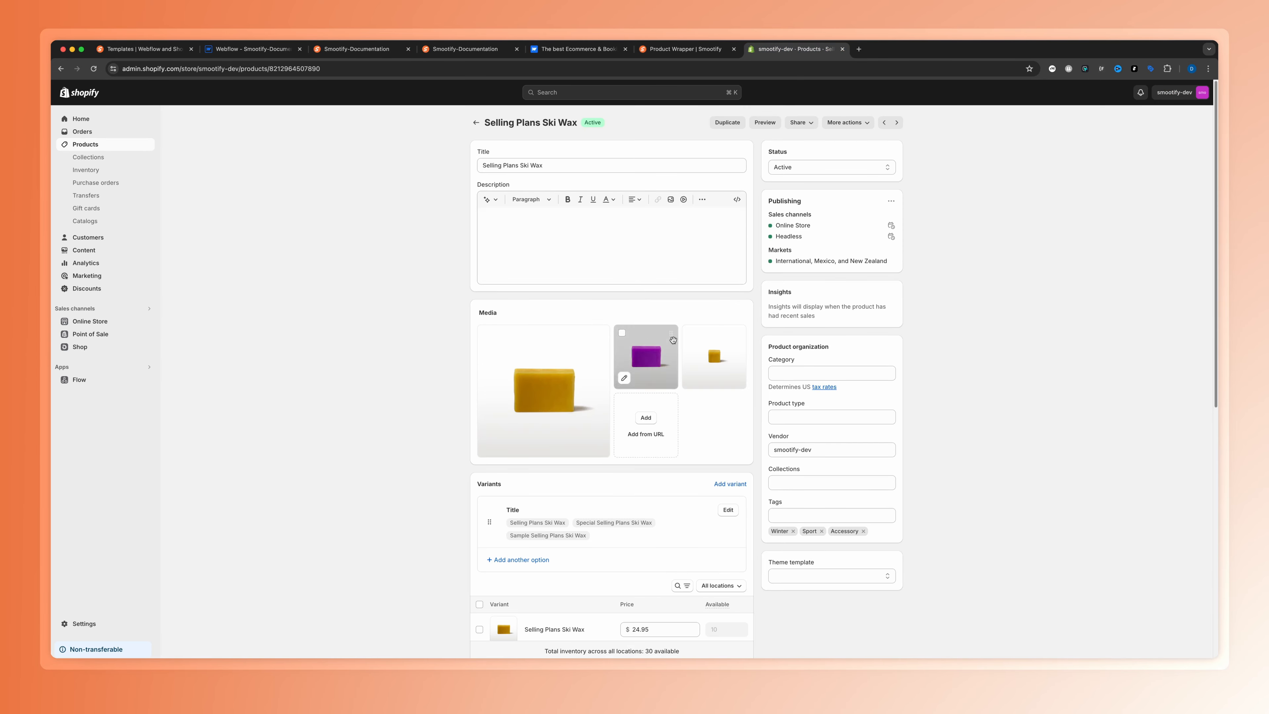
pyautogui.scroll(-5, 739, 365)
pyautogui.scroll(4, 658, 386)
pyautogui.scroll(-4, 635, 356)
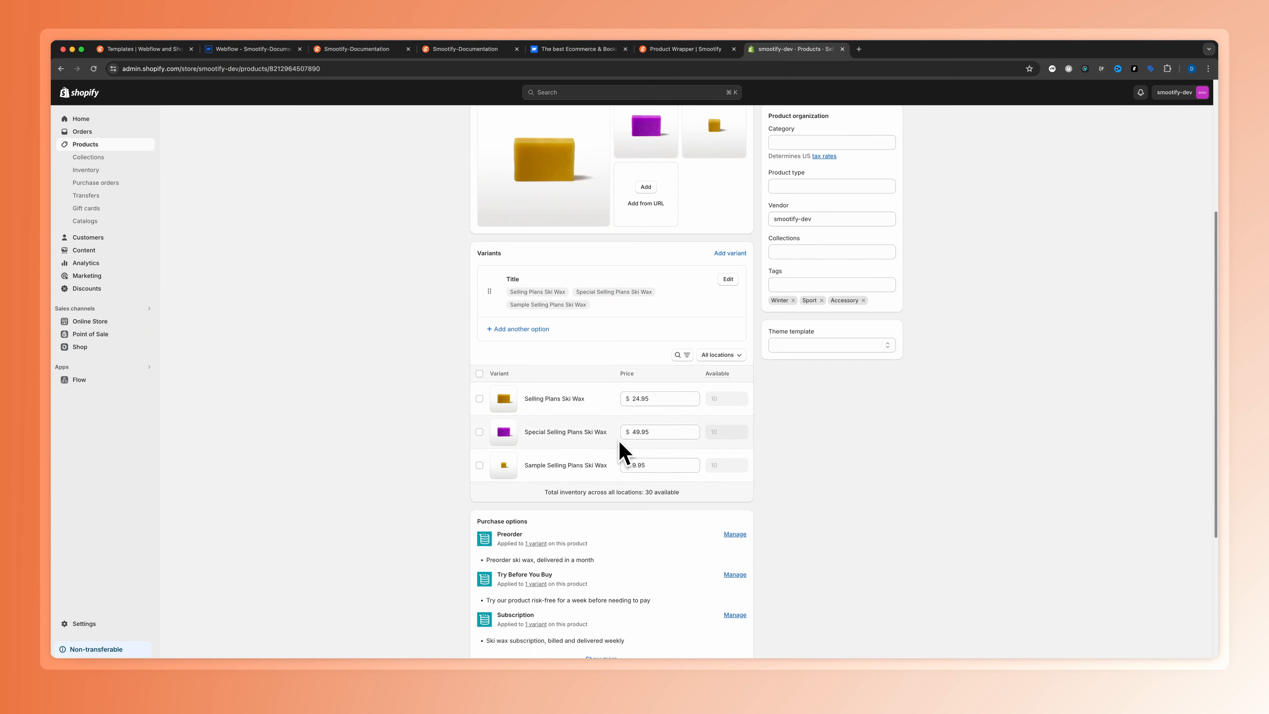
pyautogui.scroll(-5, 645, 470)
pyautogui.scroll(10, 629, 455)
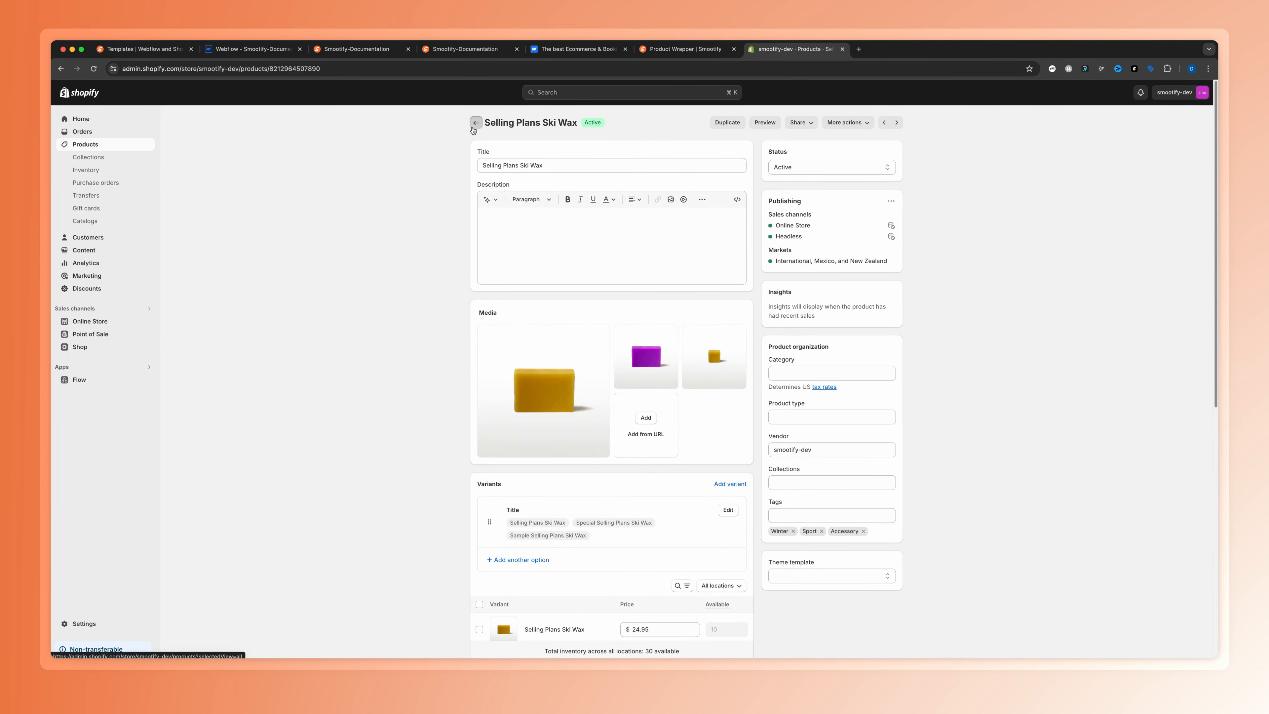
pyautogui.click(475, 123)
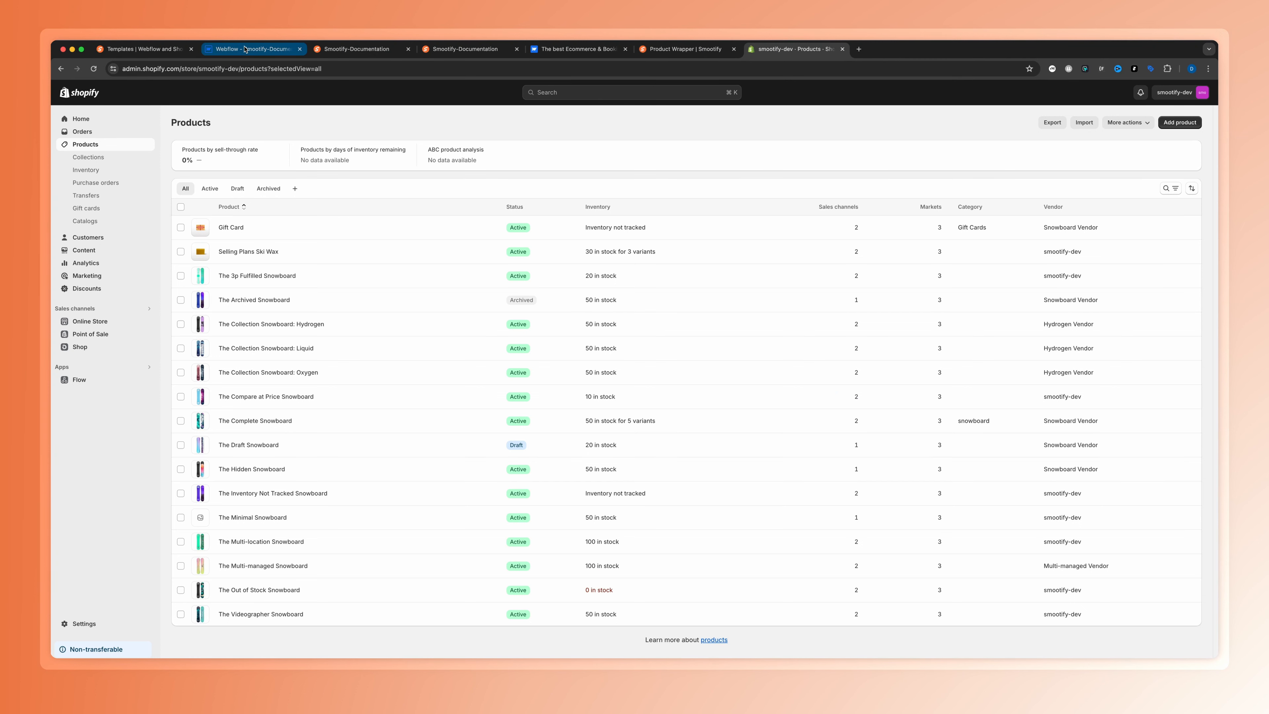